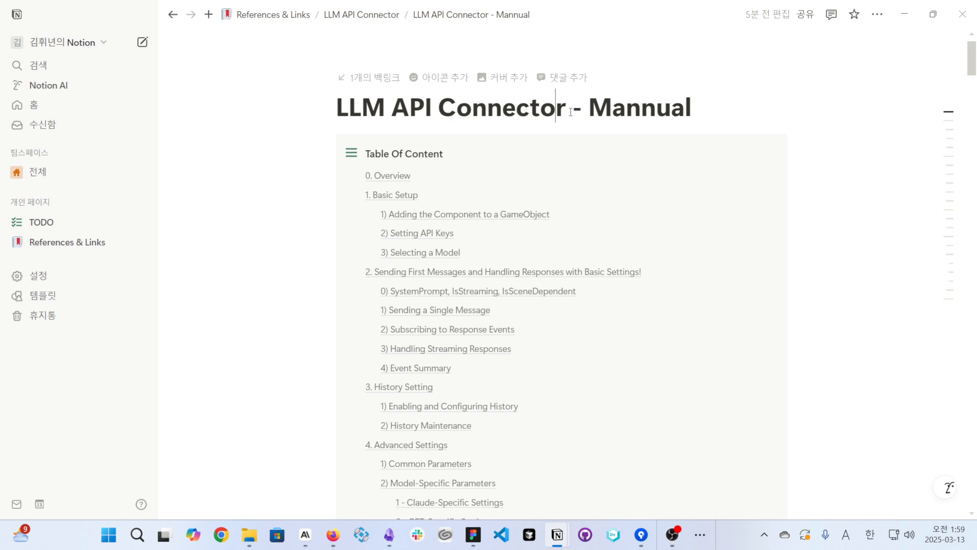
- Switch from the Notion manual page to the Unity editor and save the open LLMTest scene
drag(589, 104, 697, 106)
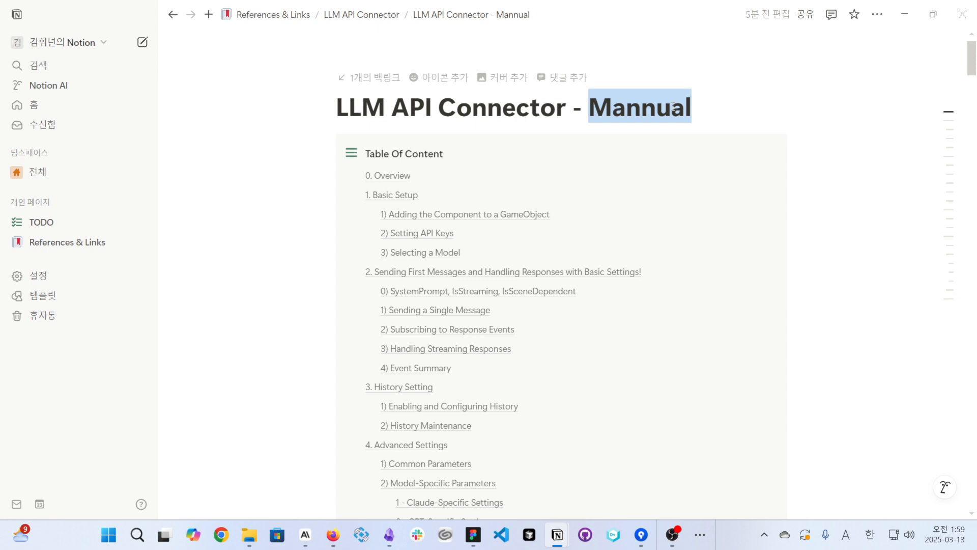
click(904, 14)
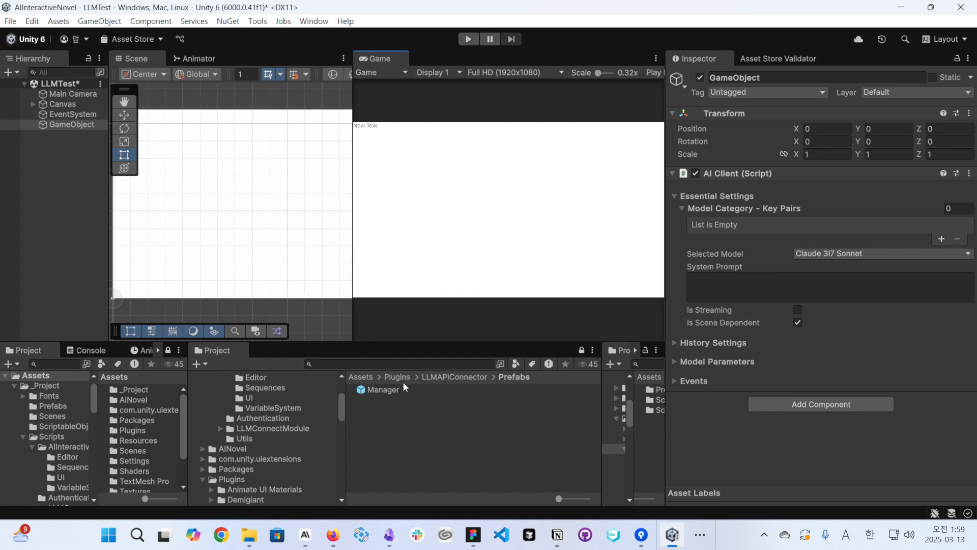
key(ctrl+s)
- Browse the project to Plugins > LLMAPIConnector > Scenes and select the LLMTest scene asset
click(397, 377)
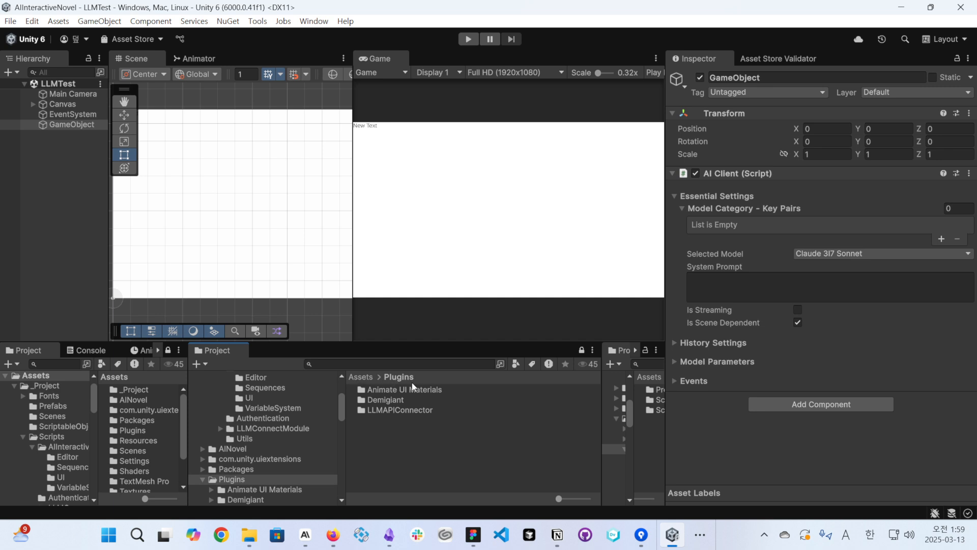
double_click(385, 410)
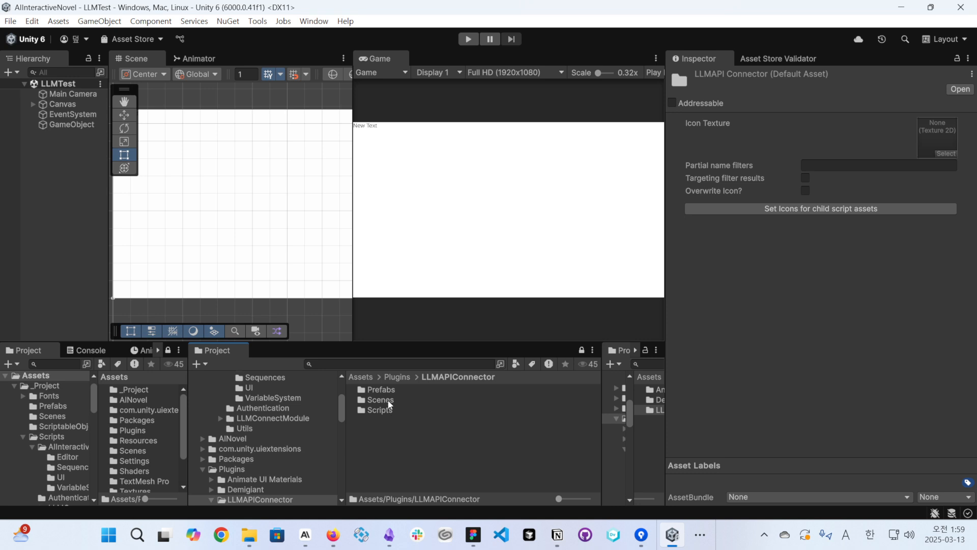
double_click(388, 401)
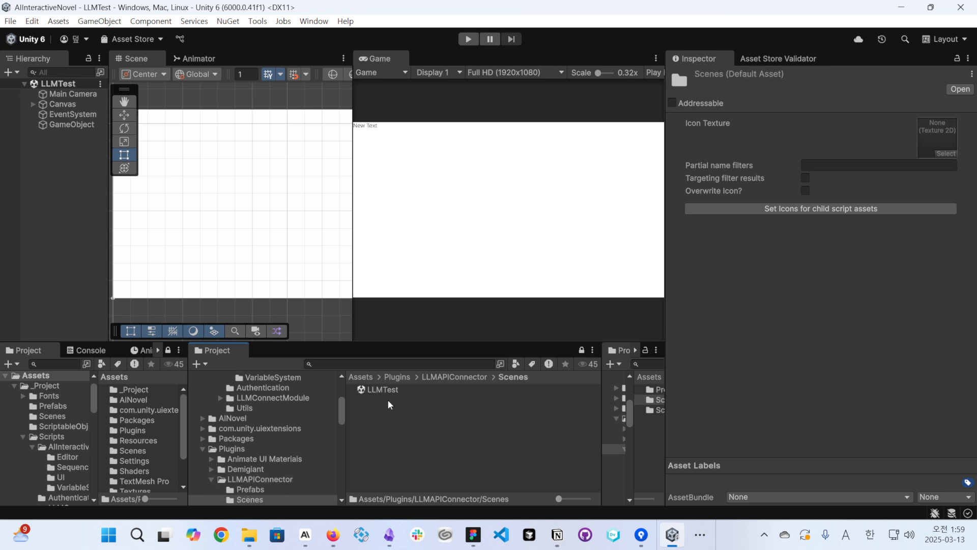
click(382, 390)
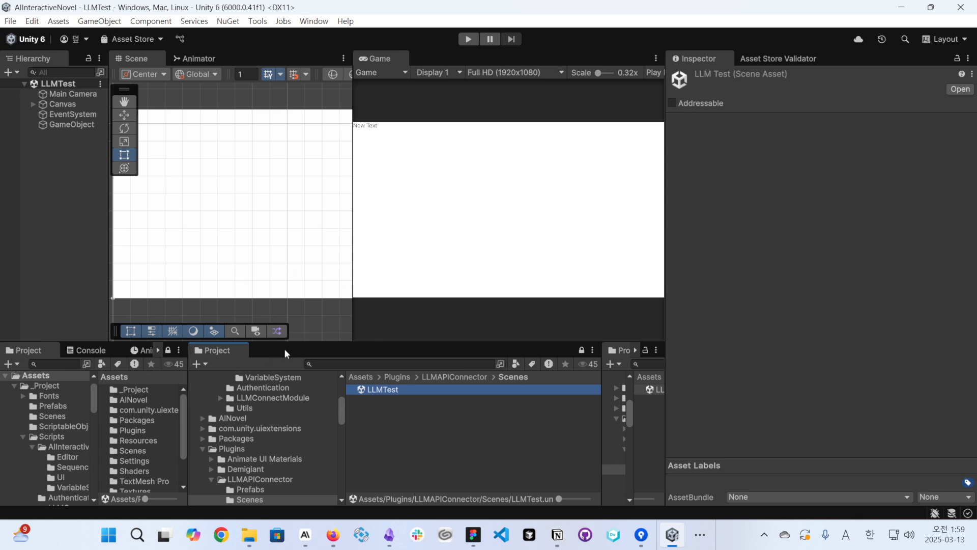
- Delete the existing GameObject from the LLMTest scene and save the scene
click(96, 124)
key(Delete)
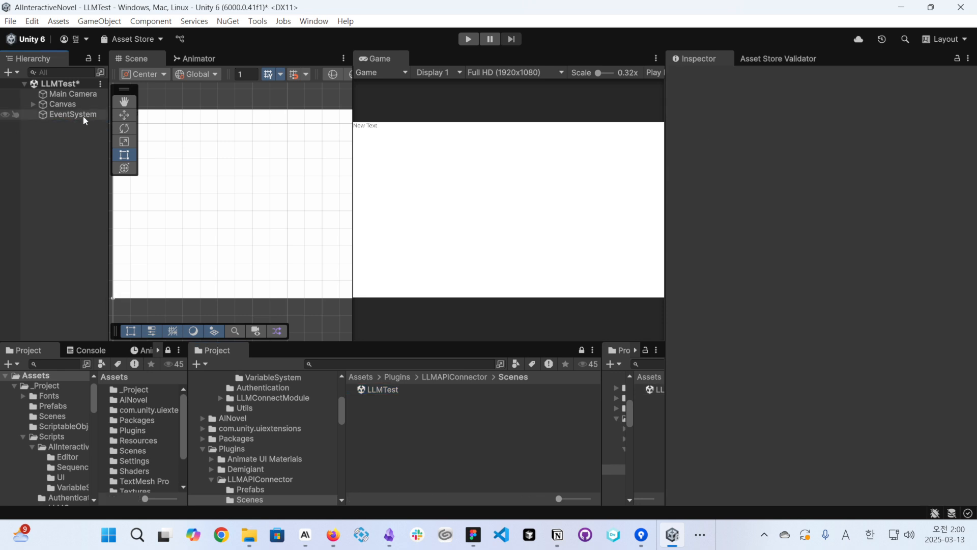
key(ctrl+s)
- Create an empty GameObject in the LLMTest scene, save, and reset the object's Transform
right_click(61, 148)
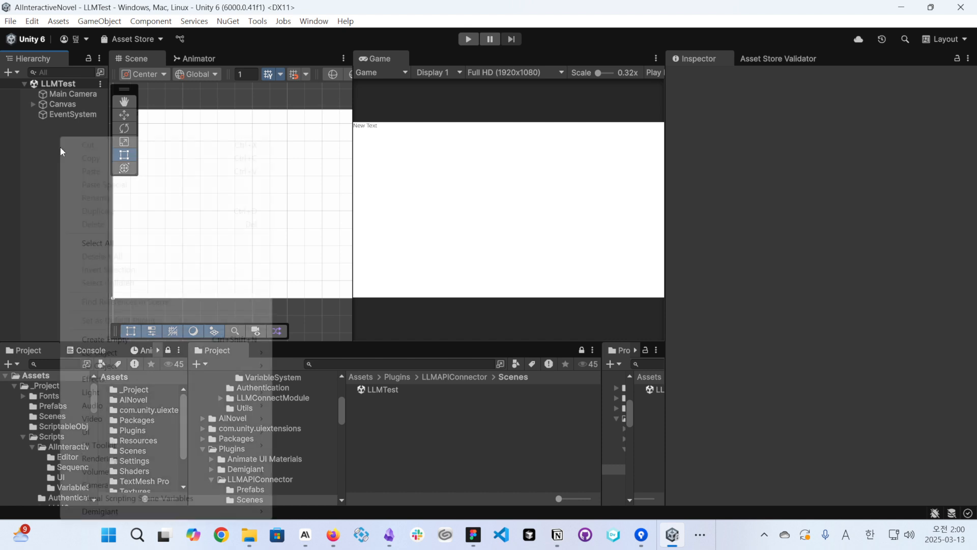
click(135, 338)
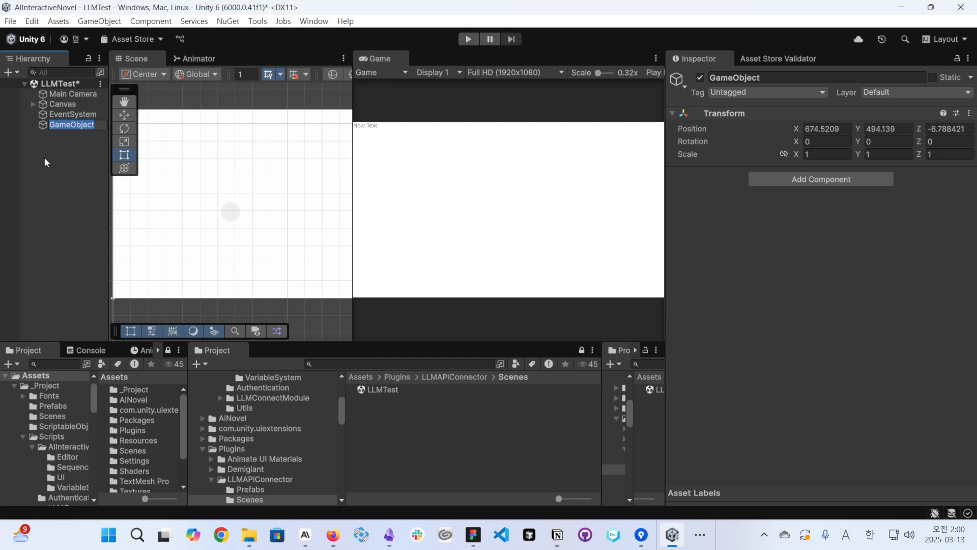
key(ctrl+s)
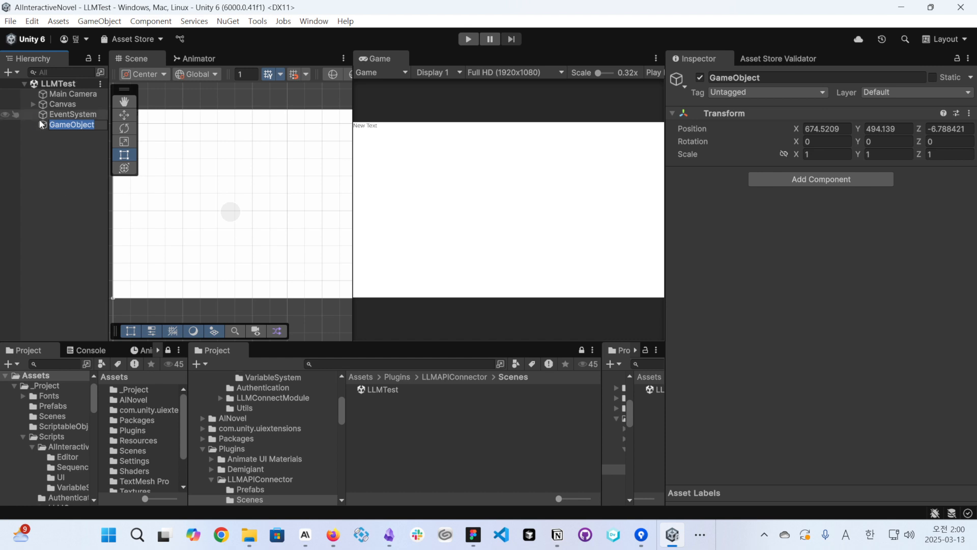
click(969, 113)
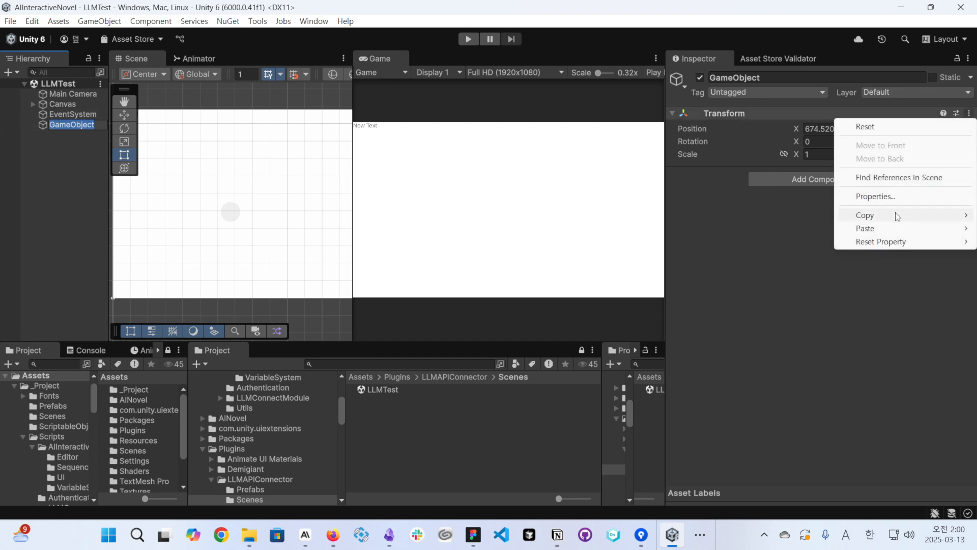
click(866, 126)
- Add the AI Client component from LLMAPIConnector to the GameObject
click(828, 179)
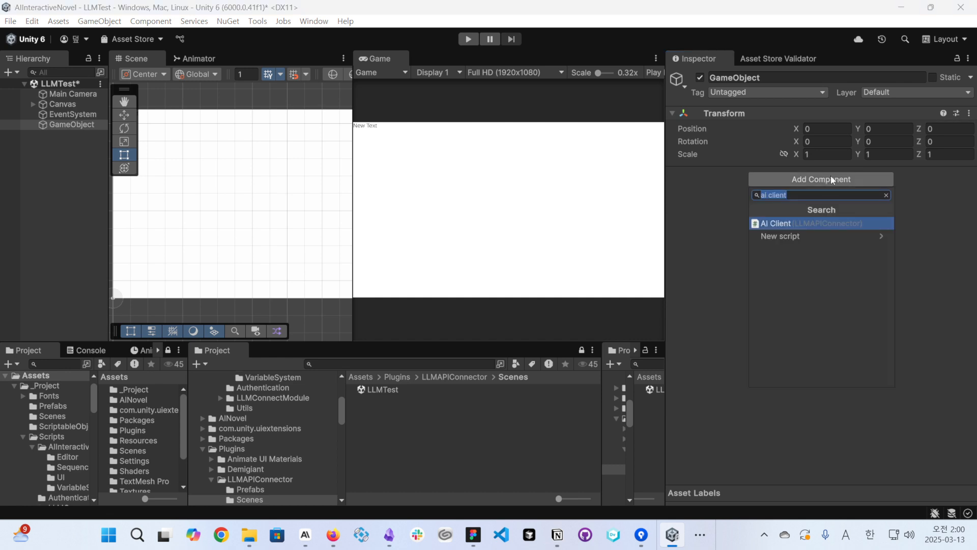
text(ai client)
key(Return)
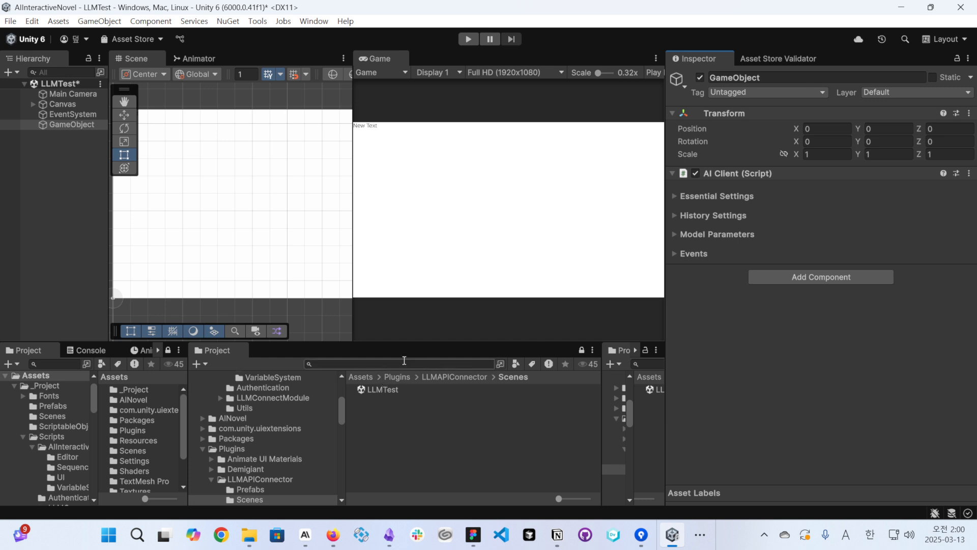
- Place the Manager prefab from the LLMAPIConnector Prefabs folder in the scene and delete that instance again
click(437, 377)
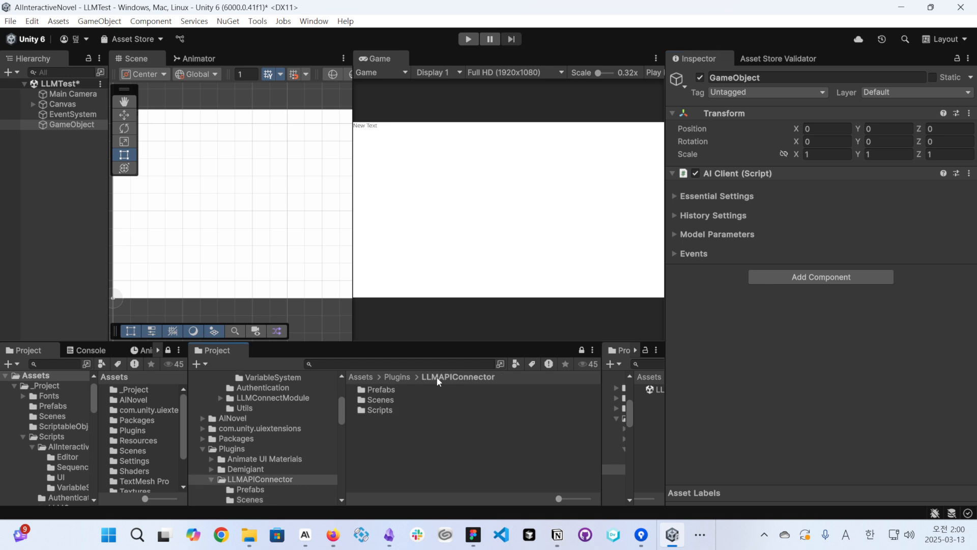
click(382, 390)
double_click(383, 391)
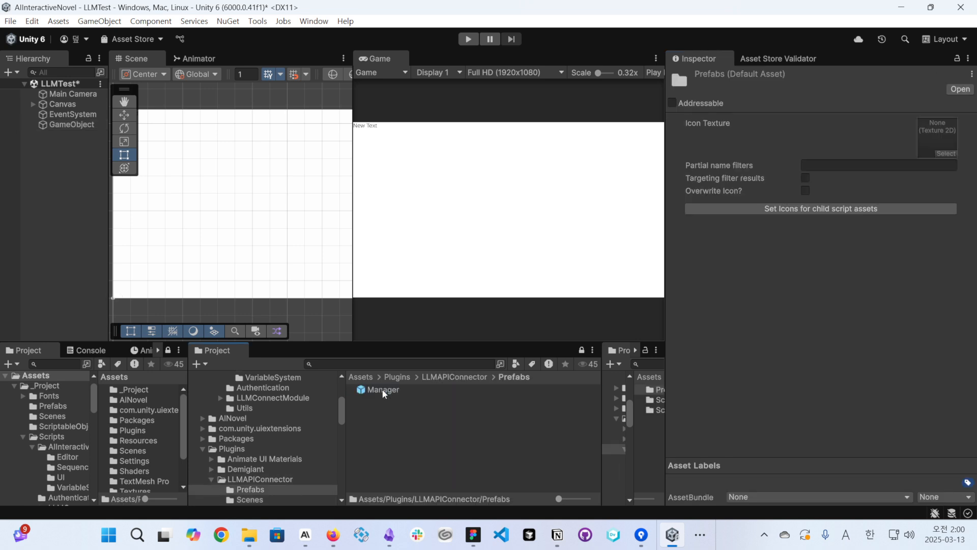
drag(380, 389, 68, 210)
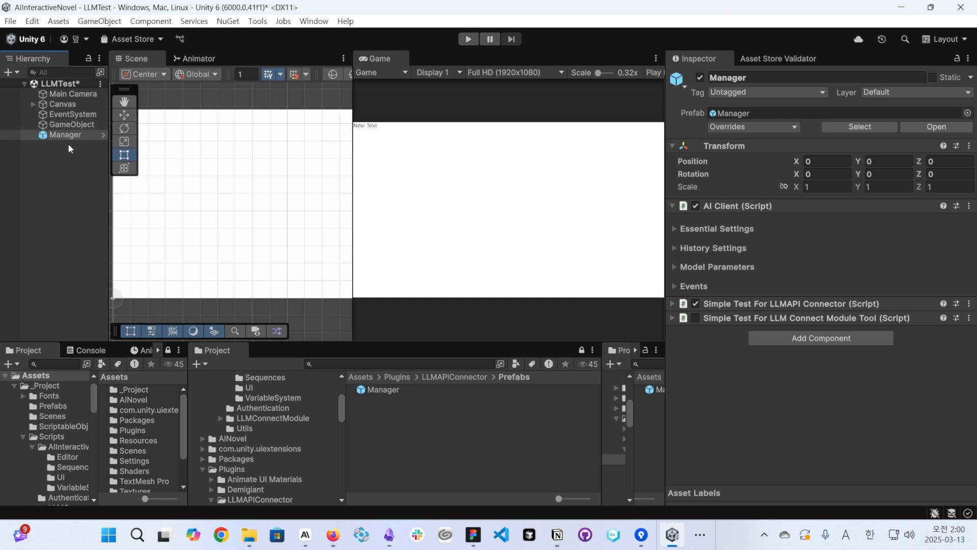
click(78, 134)
key(Delete)
- Save the scene and add three Model Category - Key Pairs entries in the Essential Settings of the GameObject's AI Client
click(79, 127)
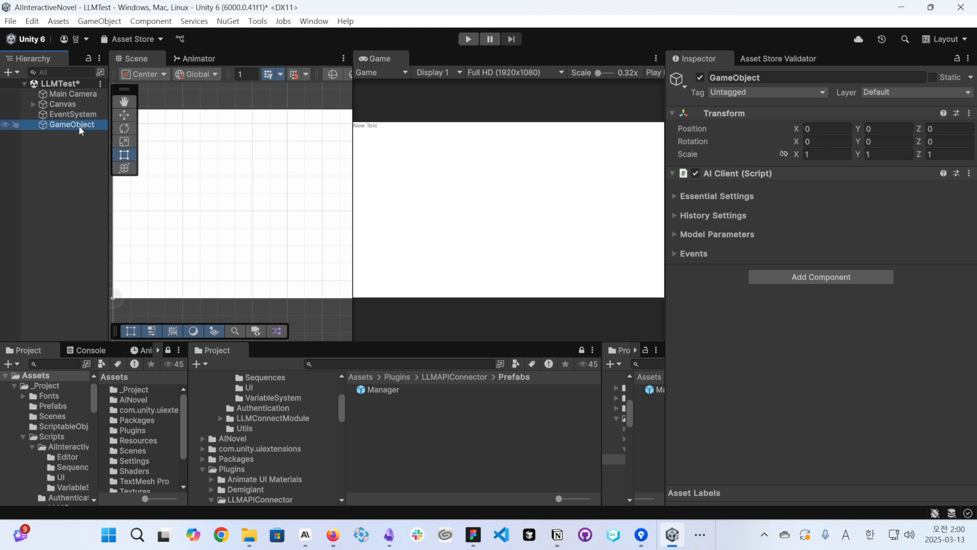
key(ctrl+s)
click(728, 196)
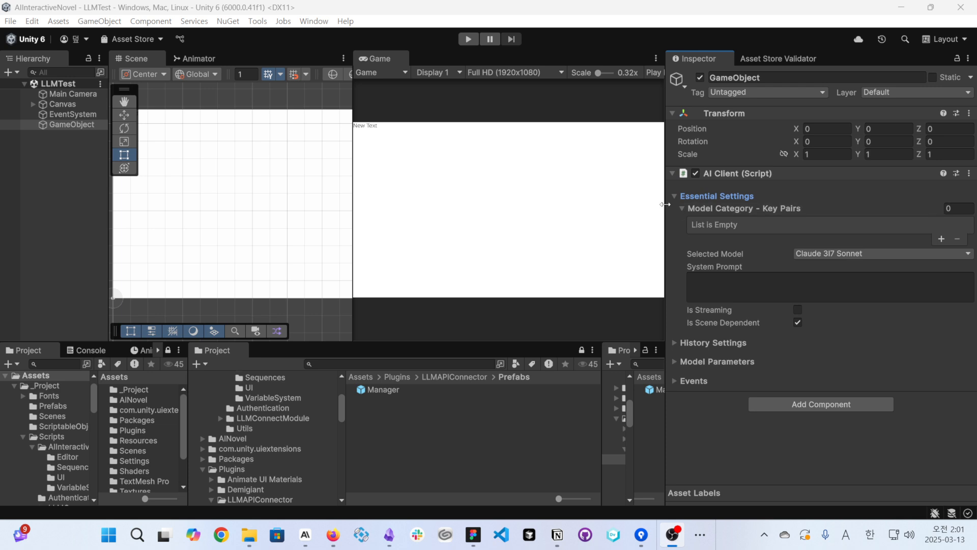
mouse_move(698, 212)
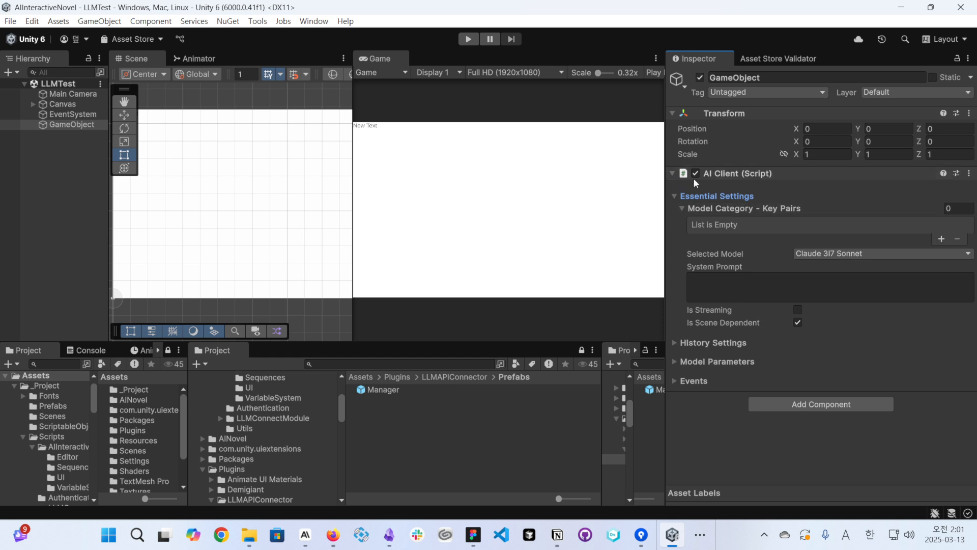
click(942, 239)
click(945, 263)
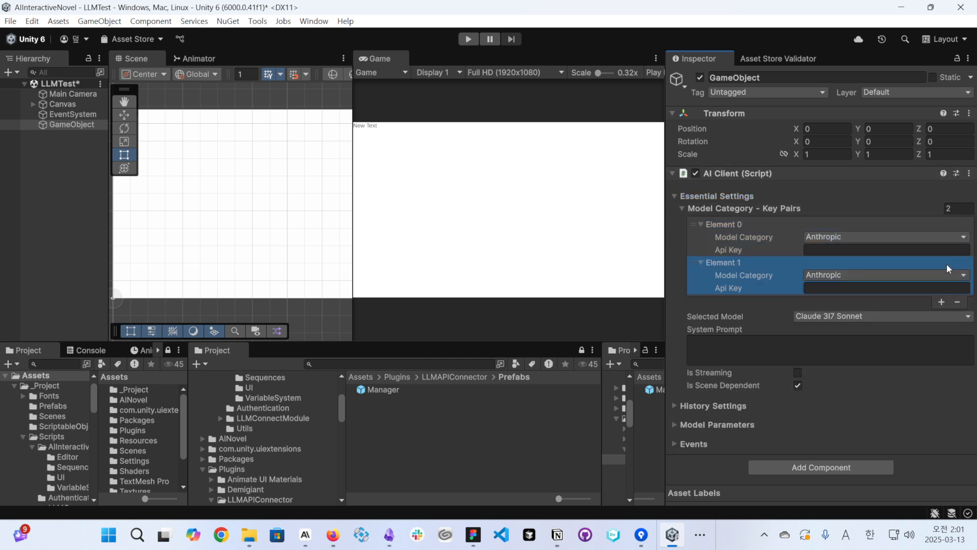
click(941, 302)
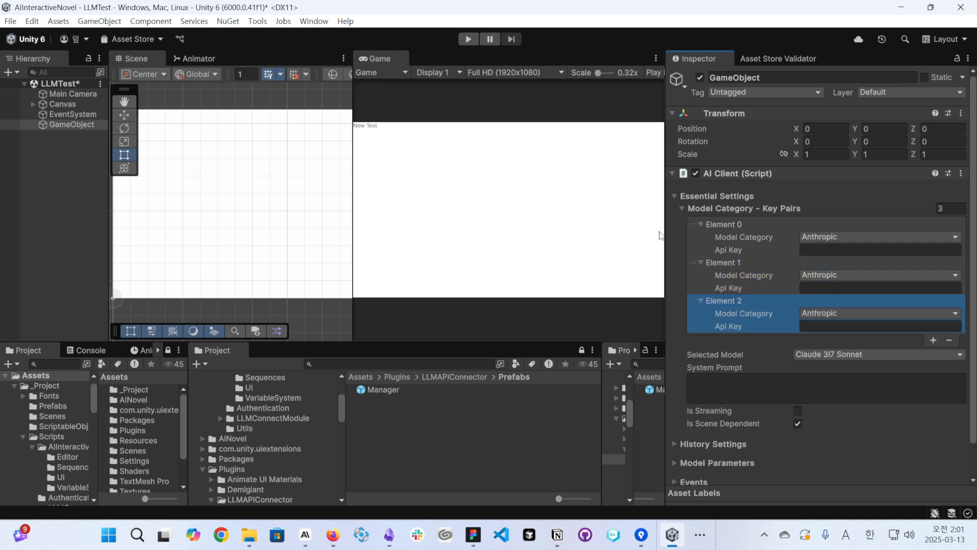
- Set the model category of Element 1 to Gemini and of Element 2 to Open AI
click(832, 274)
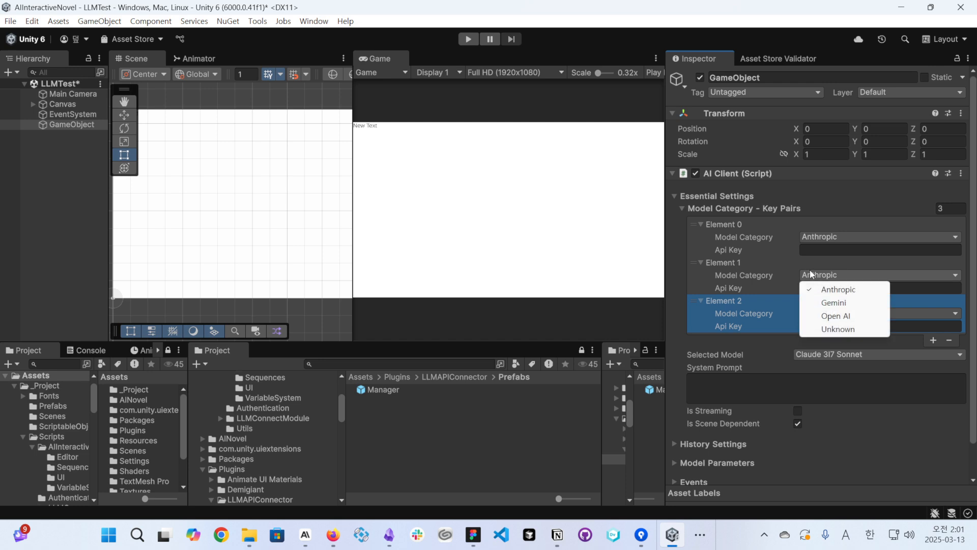
click(837, 304)
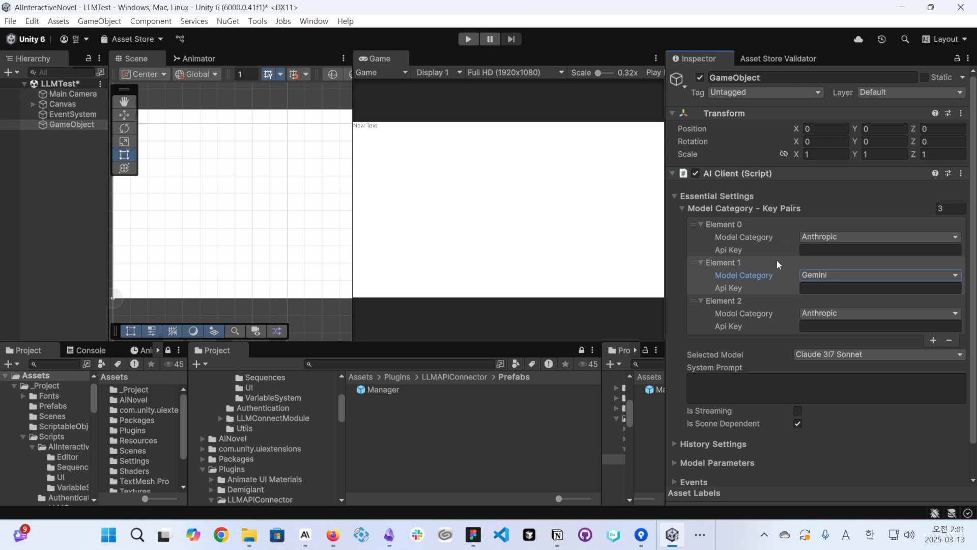
click(818, 313)
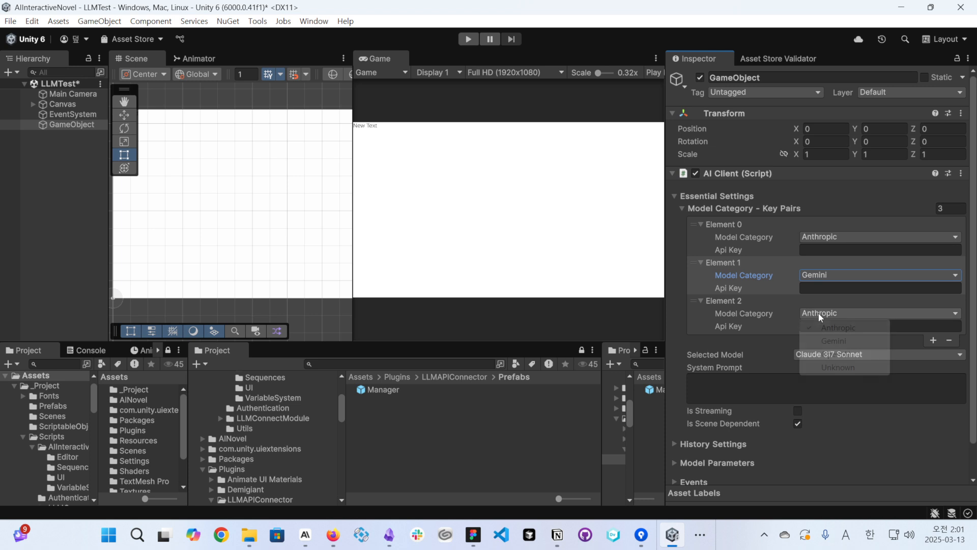
click(813, 351)
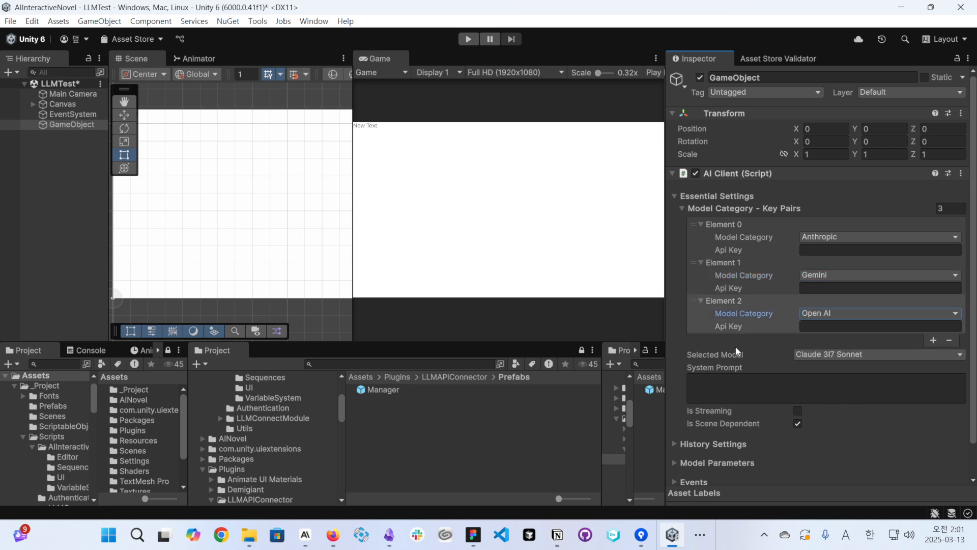
- Review the AI Client's Selected Model options, the System Prompt field and the Is Scene Dependent setting
scroll(720, 249, down, 2)
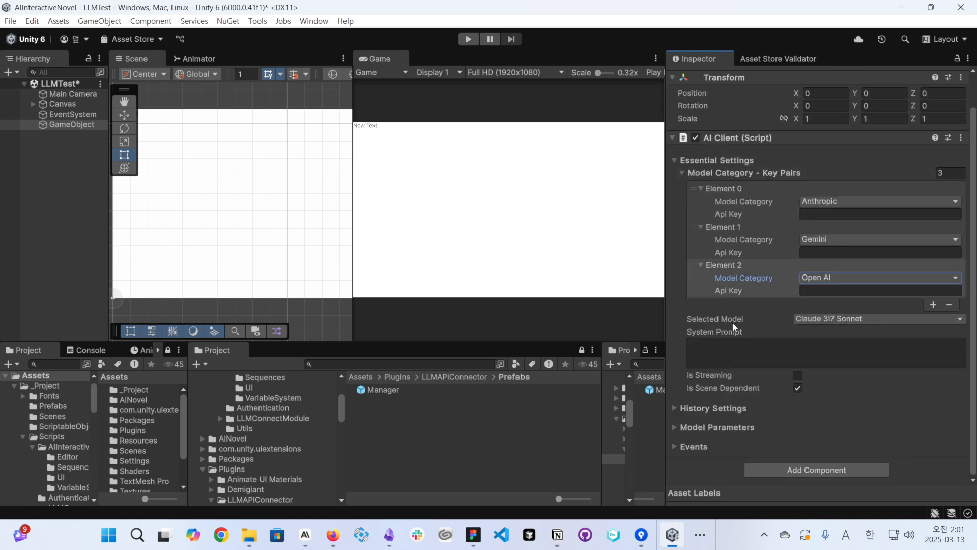
click(811, 317)
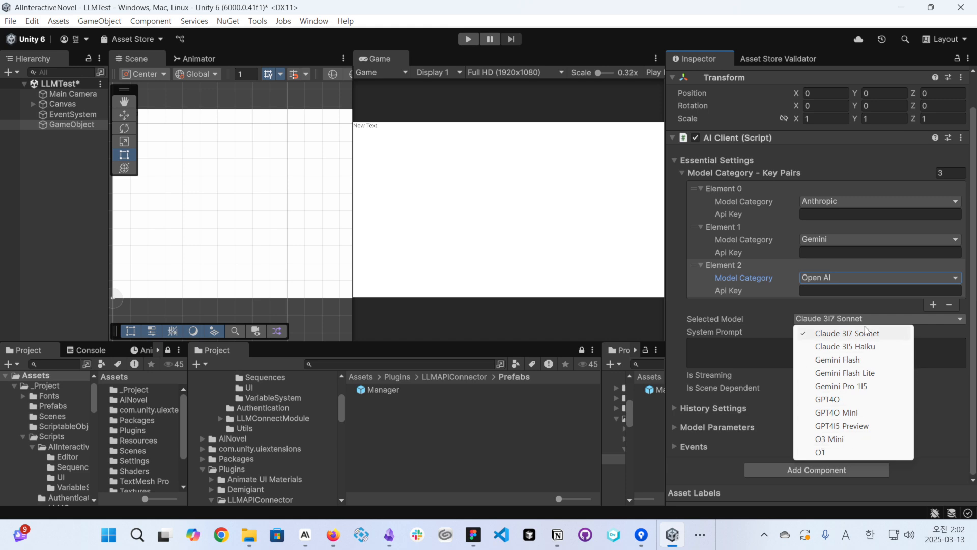
click(779, 310)
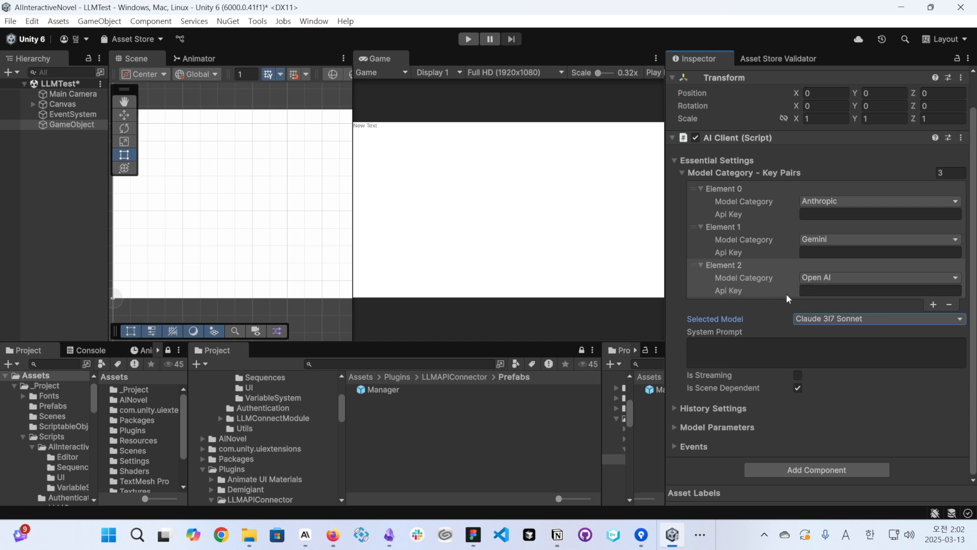
click(716, 342)
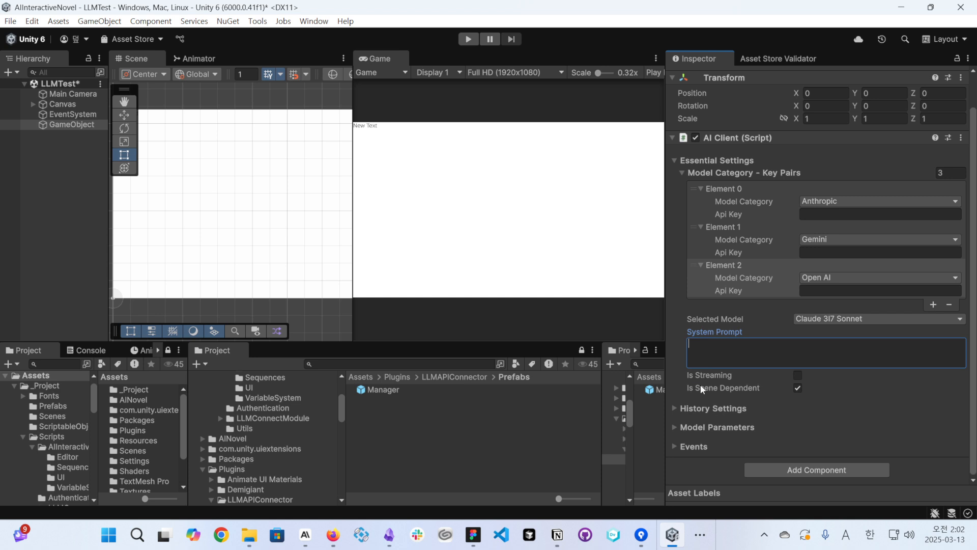
click(798, 387)
click(797, 389)
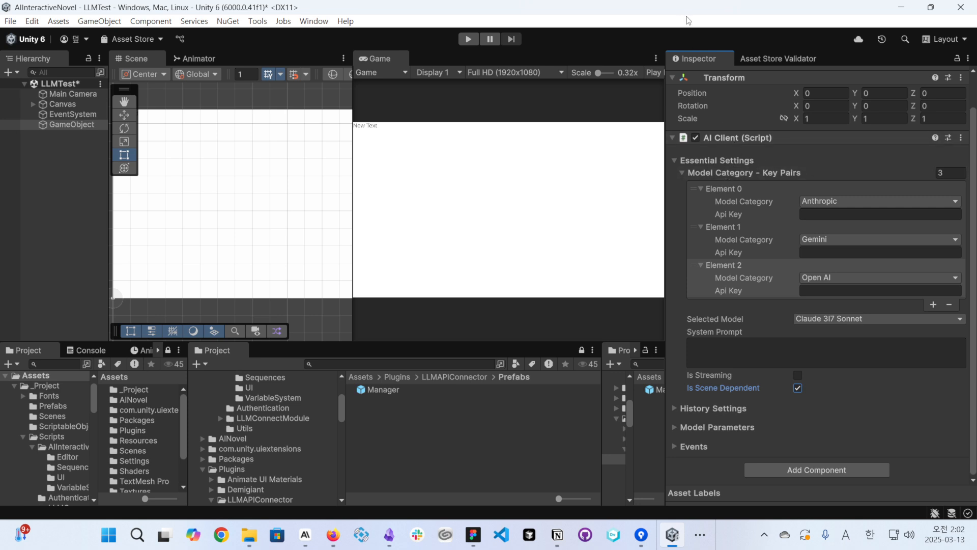
drag(687, 21, 95, 183)
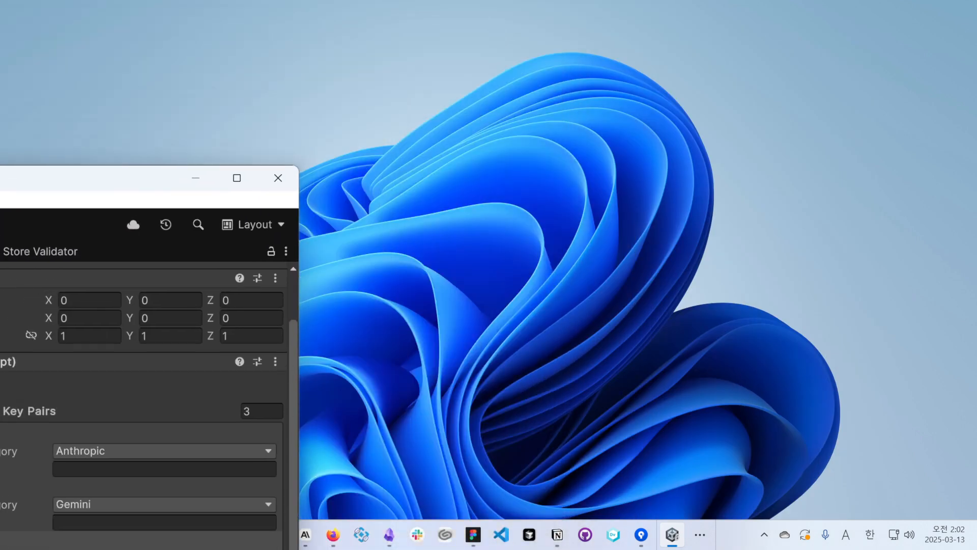
drag(0, 178, 0, 15)
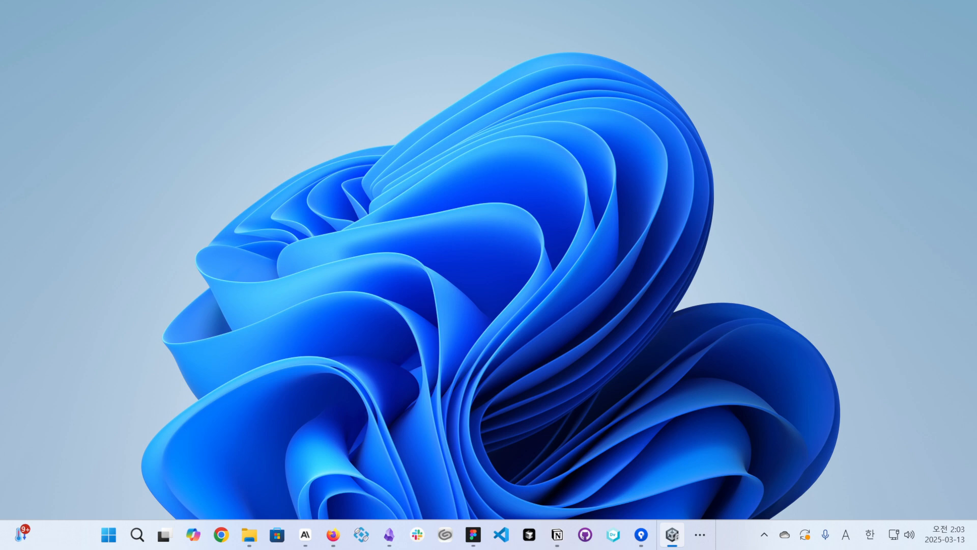
drag(0, 94, 379, 1)
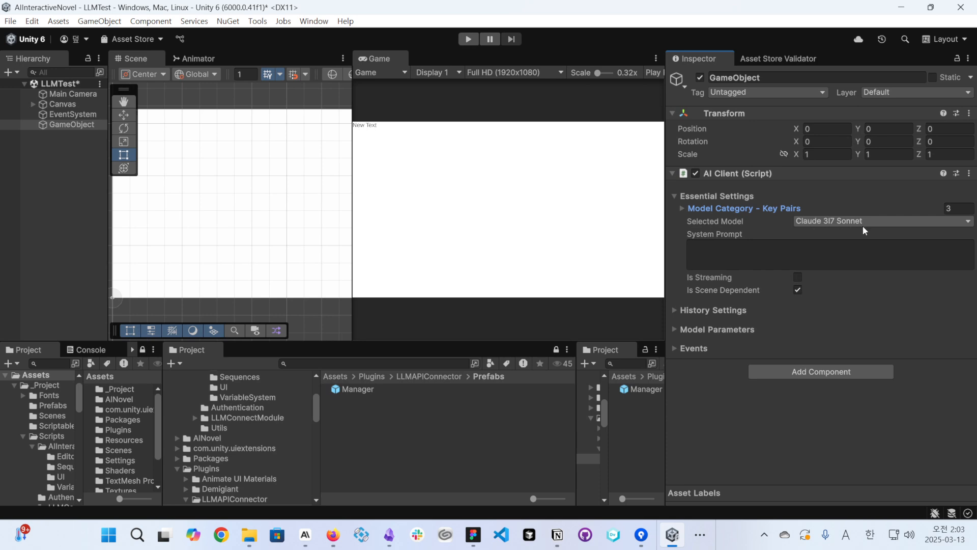
- Add the Simple Test For LLMAPI Connector script as a component to the GameObject
click(766, 372)
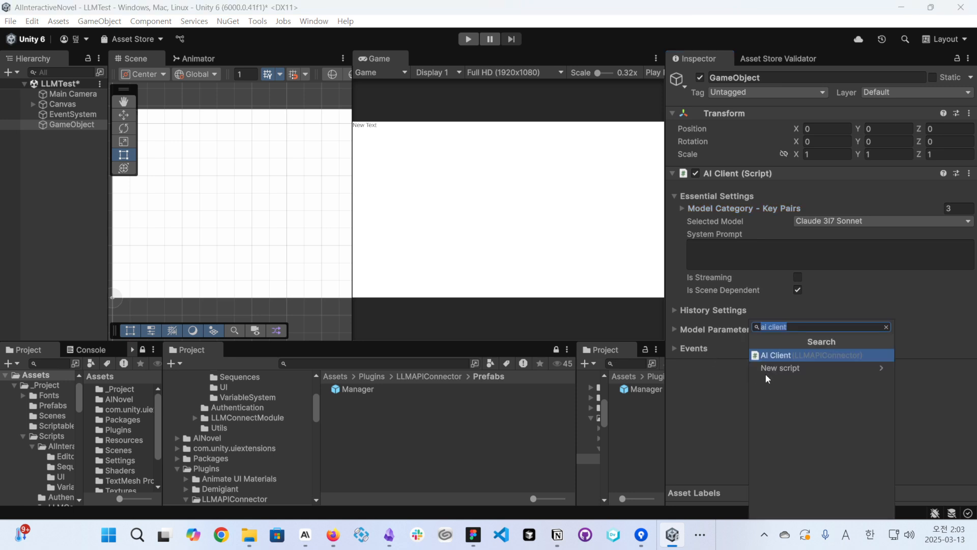
text(test)
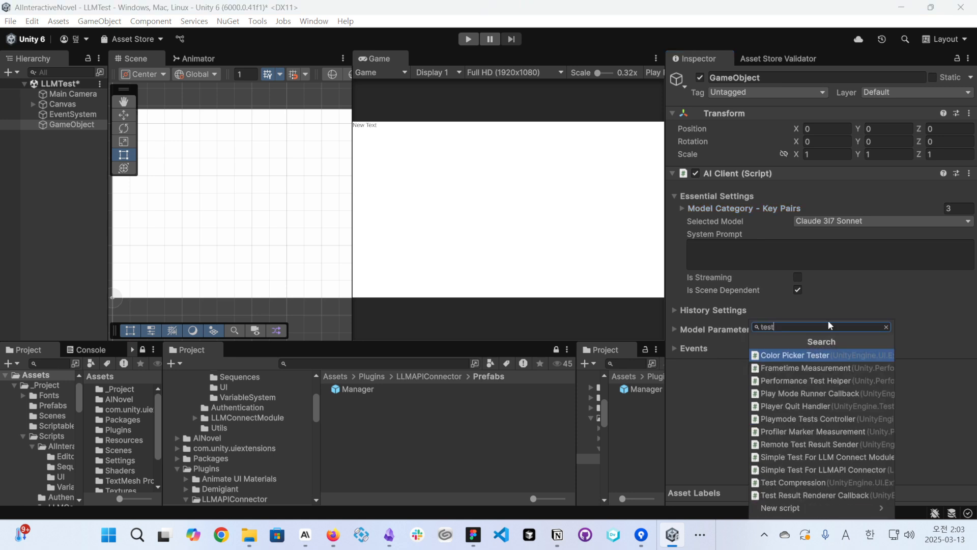
key(BackSpace)
key(BackSpace)
key(BackSpace)
key(BackSpace)
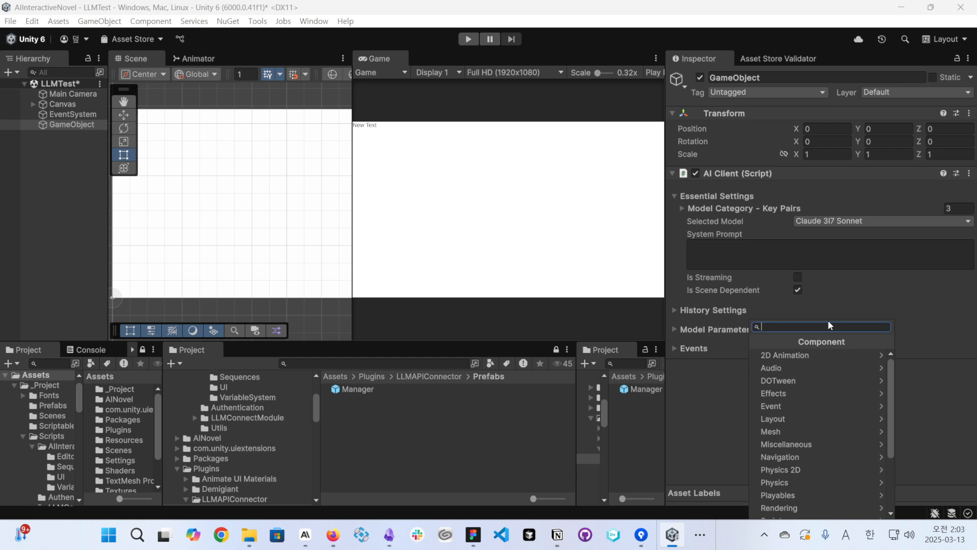
text(ll)
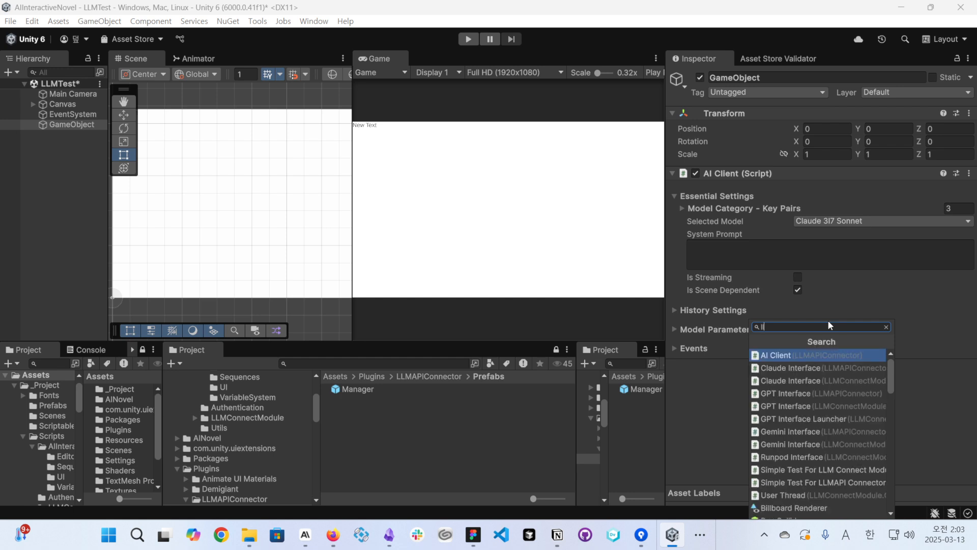
text(mapi)
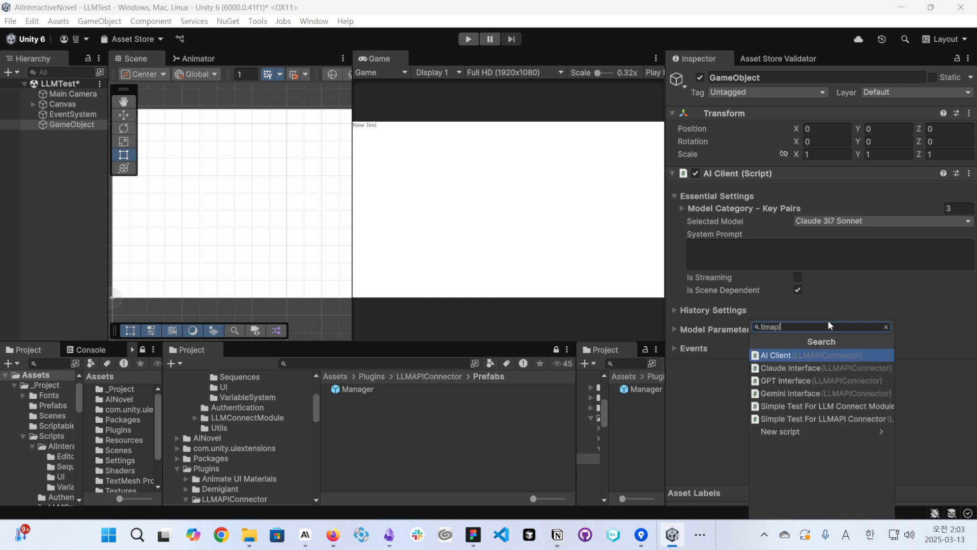
click(827, 419)
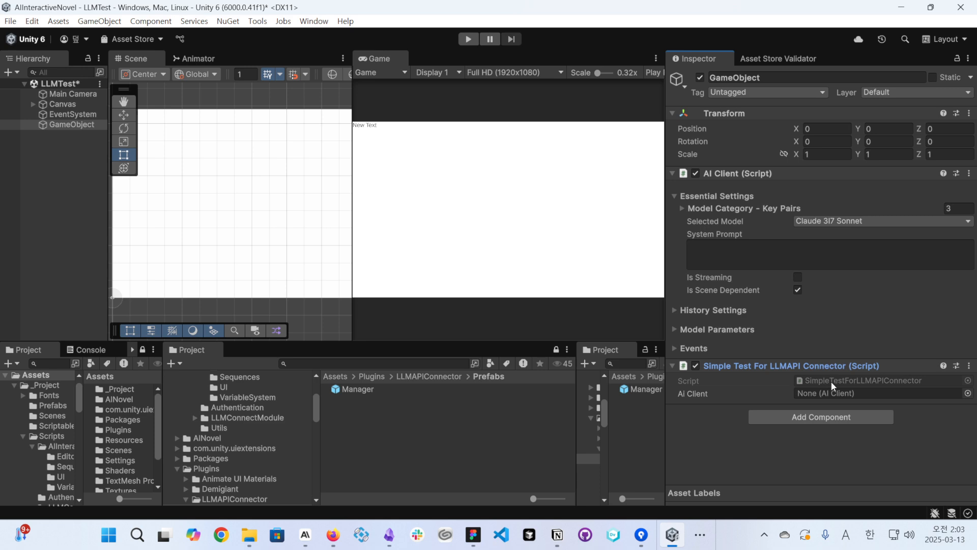
- Open the SimpleTestForLLMAPIConnector script in the code editor and examine its aiClient field and SendMessageToAI call
double_click(832, 380)
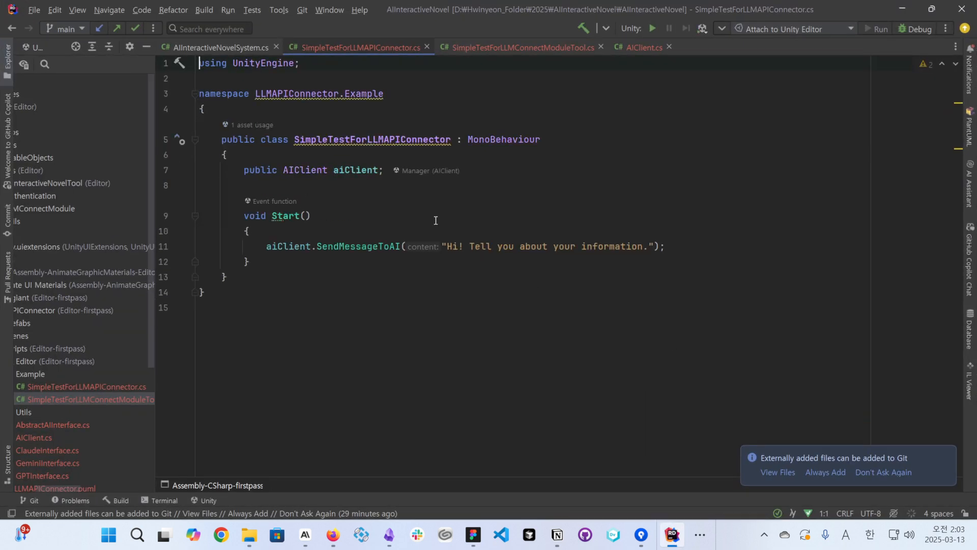
click(307, 259)
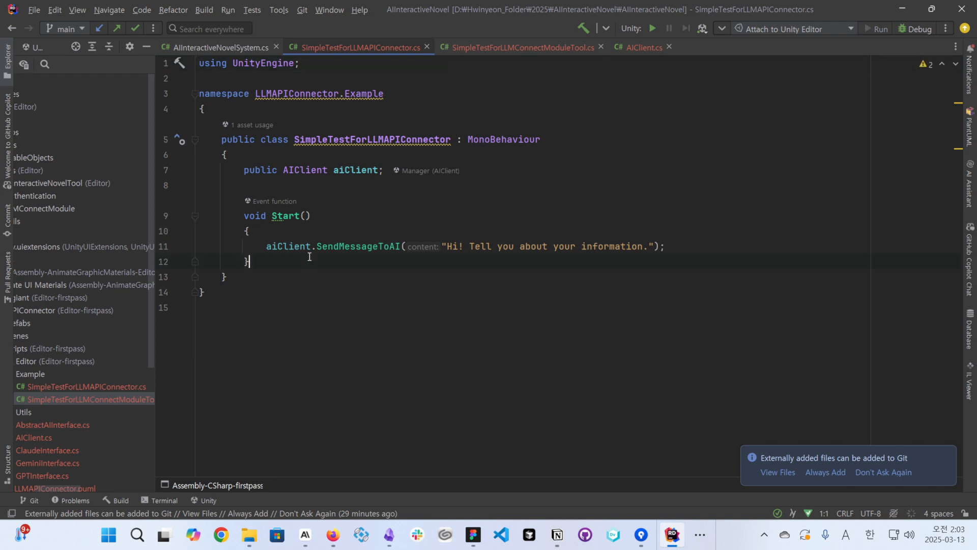
click(305, 168)
drag(333, 171, 379, 170)
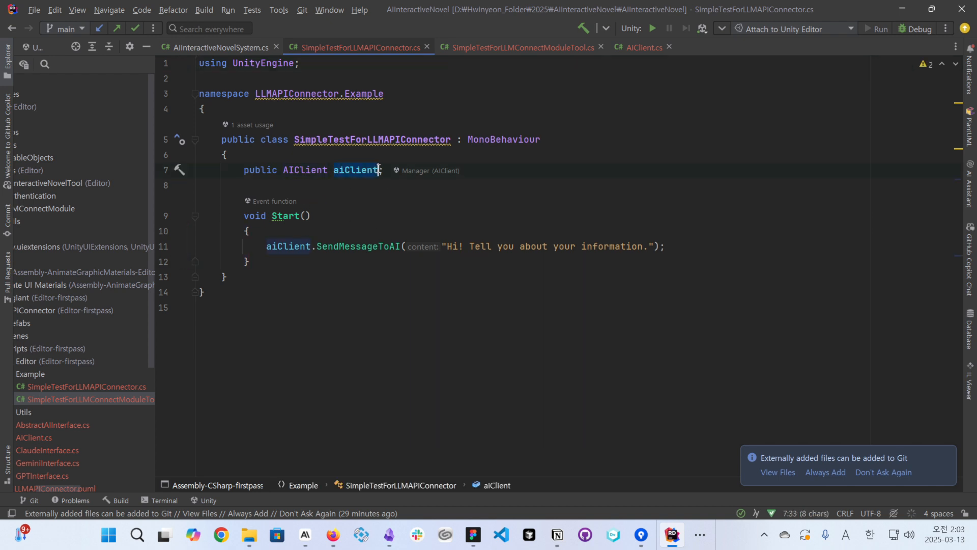
drag(267, 246, 400, 246)
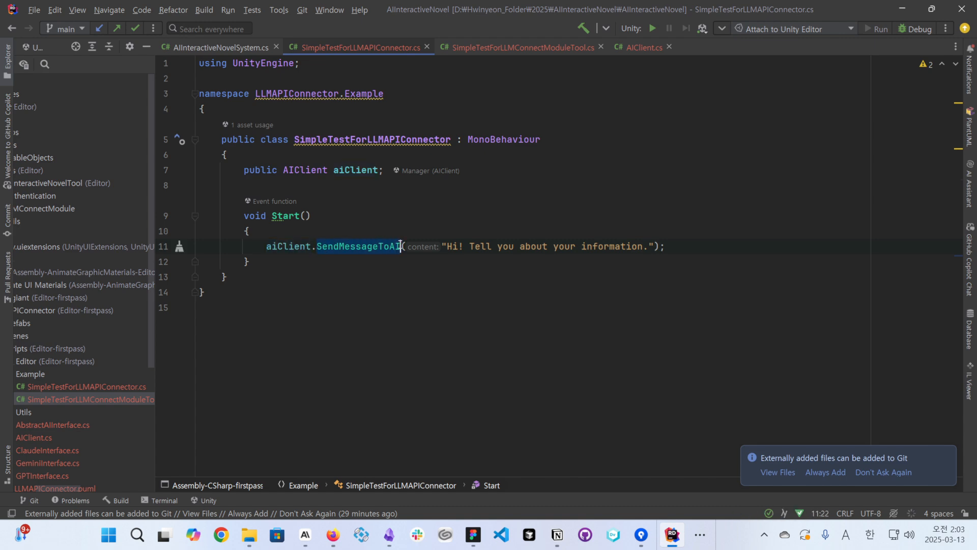
click(933, 9)
click(75, 250)
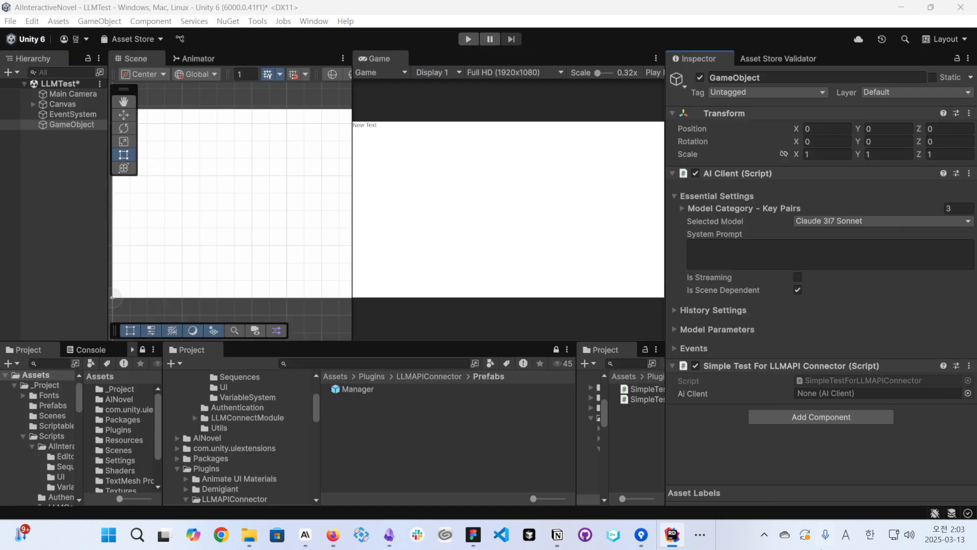
- Examine the message string that the script's Start method passes to SendMessageToAI
click(677, 535)
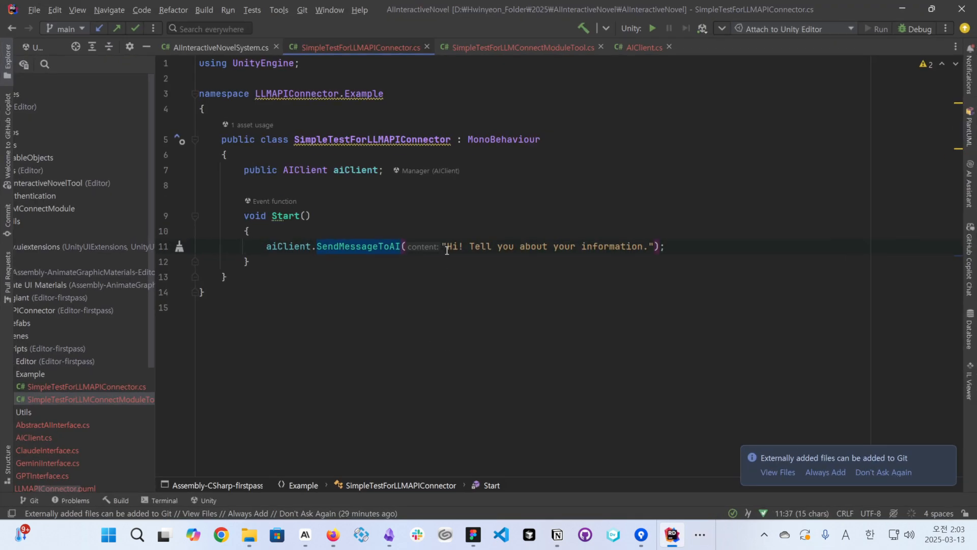
drag(442, 246, 653, 247)
click(672, 229)
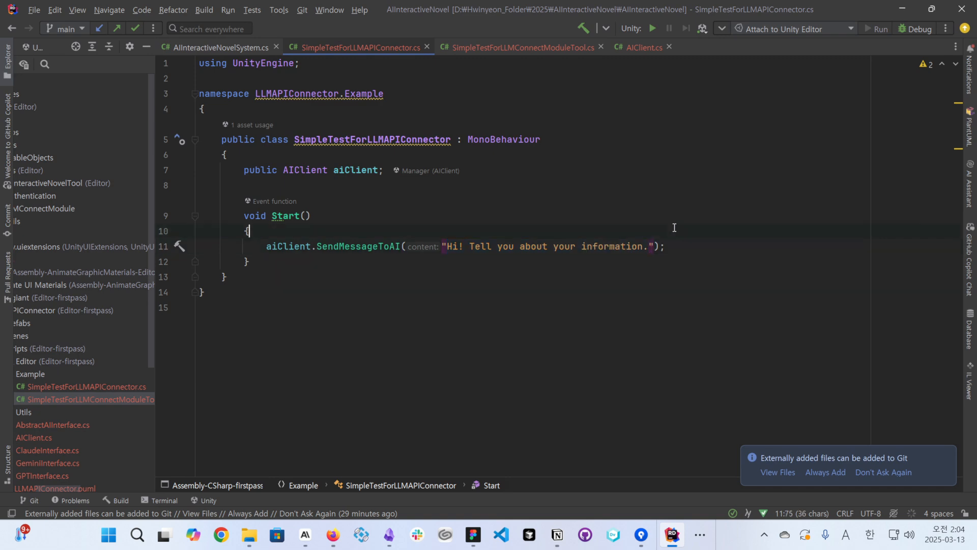
click(902, 8)
click(683, 539)
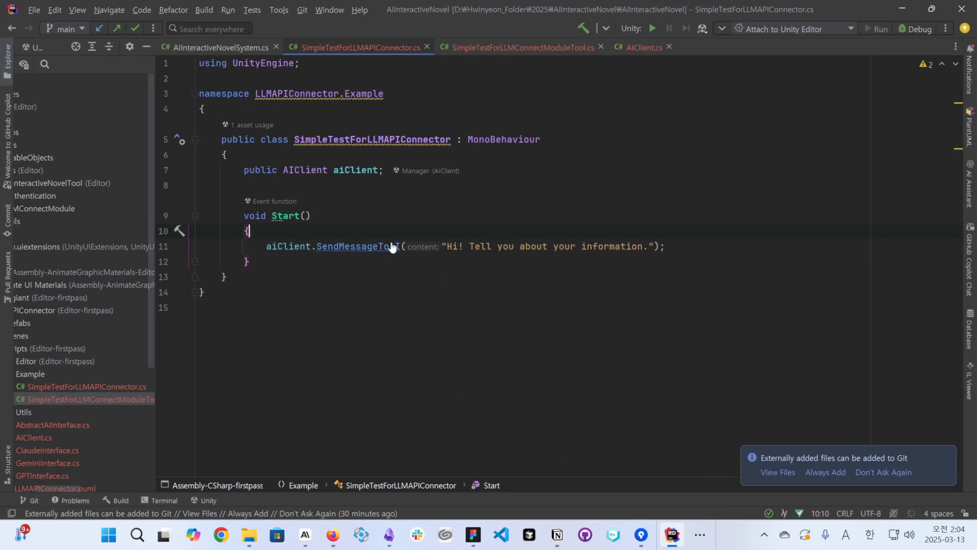
click(446, 246)
drag(446, 246, 647, 247)
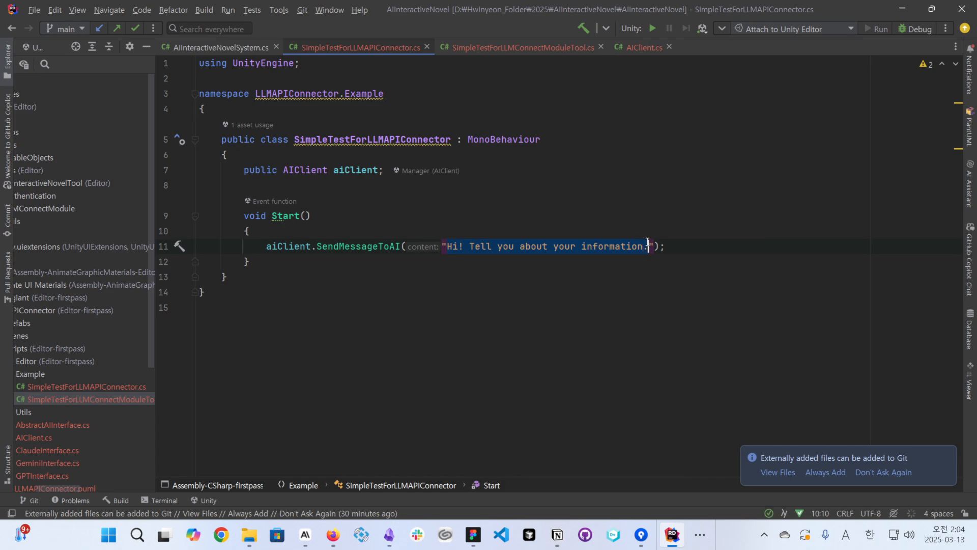
- Go to the SendMessageToAI definition in AIClient.cs and examine the List<Message> parameter of SendMessagesToAI
ctrl+click(384, 247)
scroll(382, 244, down, 20)
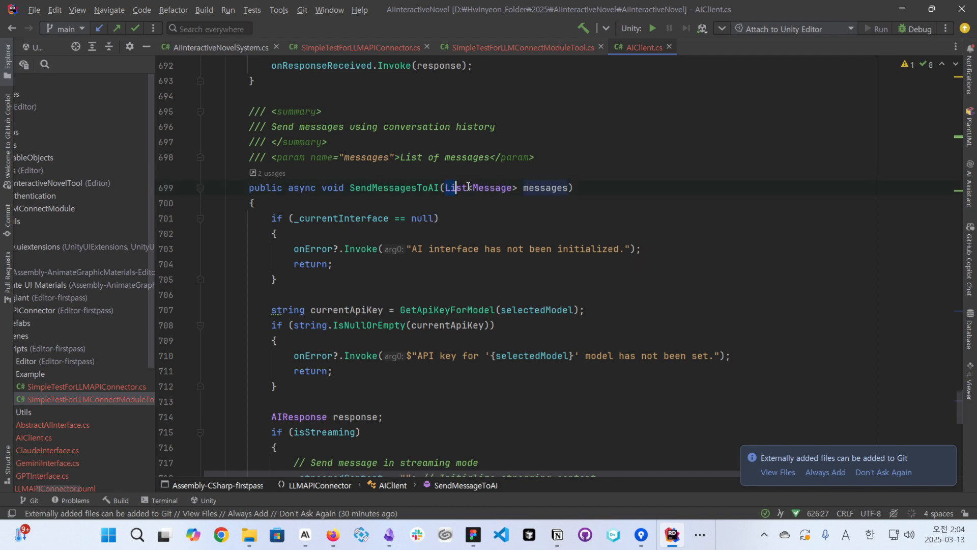
drag(445, 188, 518, 188)
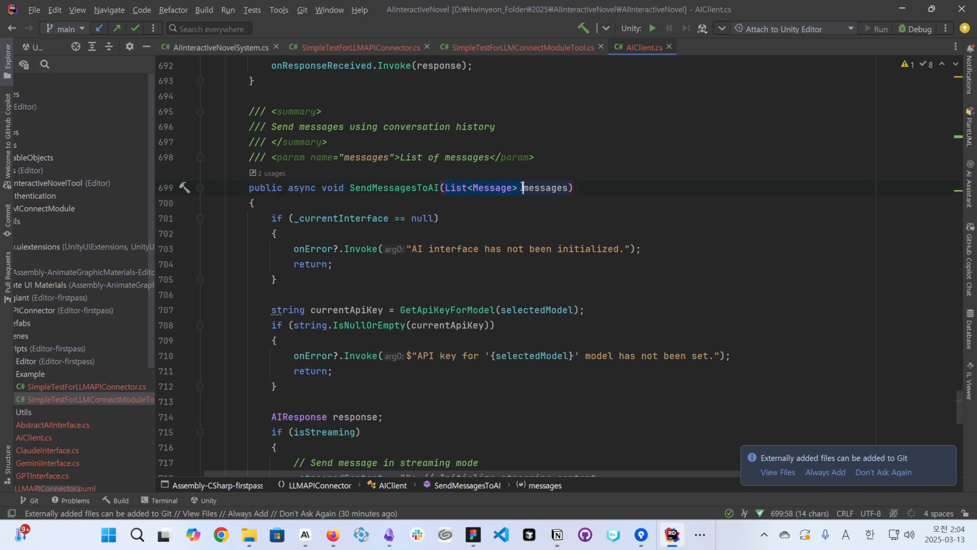
- Switch back to Unity and assign the GameObject to the Ai Client field of the Simple Test For LLMAPI Connector component
click(901, 9)
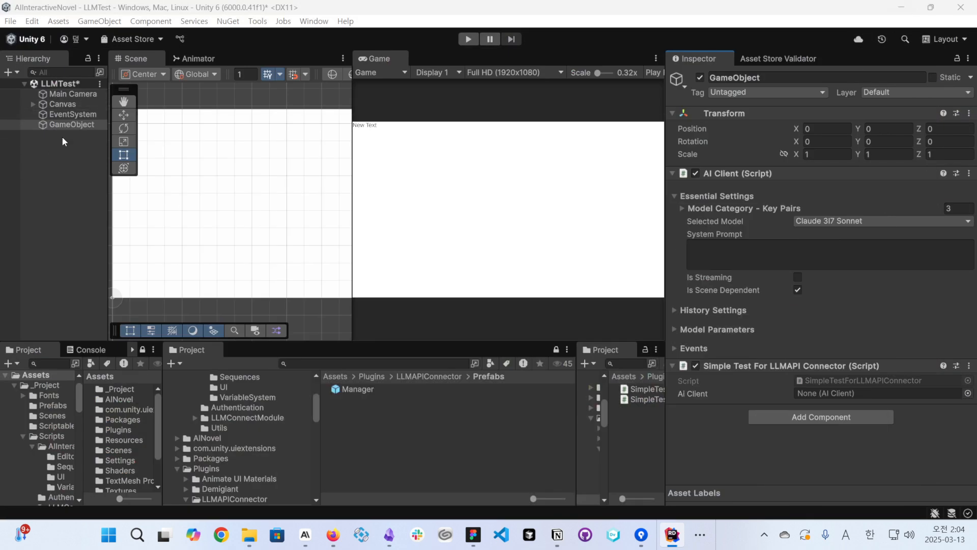
drag(72, 124, 810, 395)
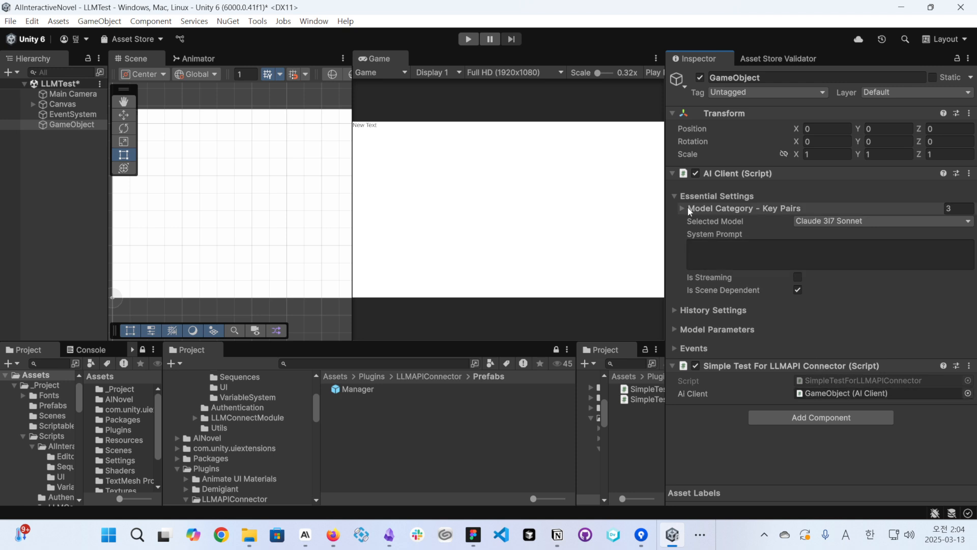
click(468, 40)
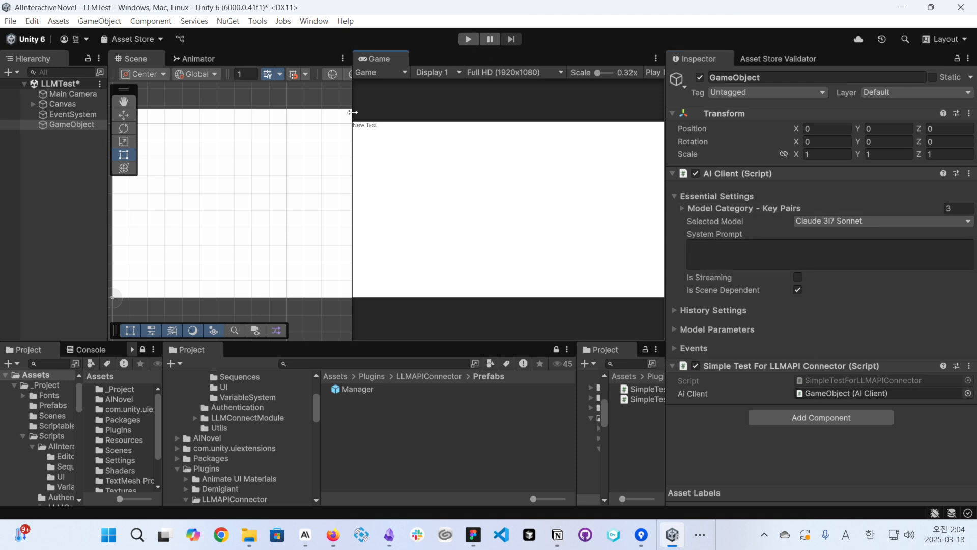
- Expand the AI Client's Events section and review its response and streaming events alongside the Is Streaming setting
click(690, 348)
scroll(741, 315, down, 3)
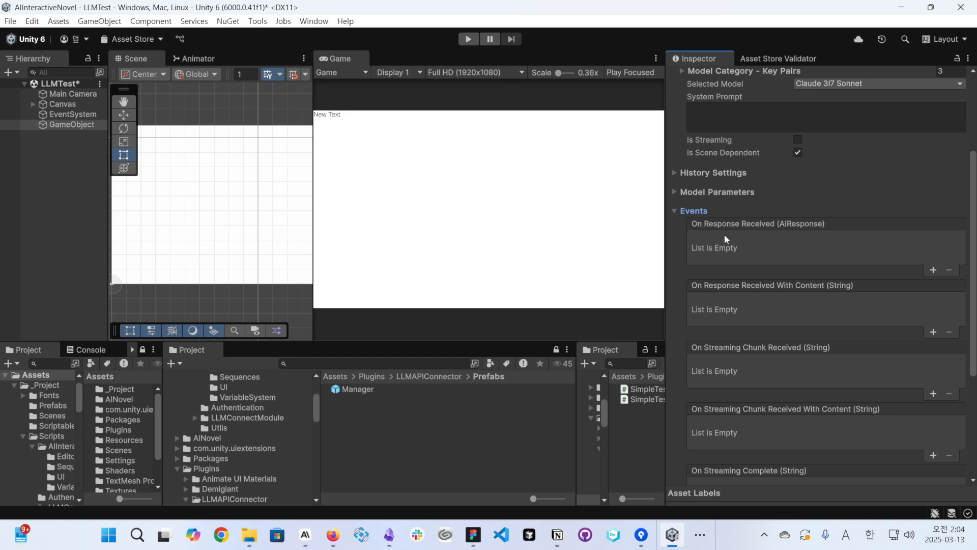
scroll(768, 345, down, 1)
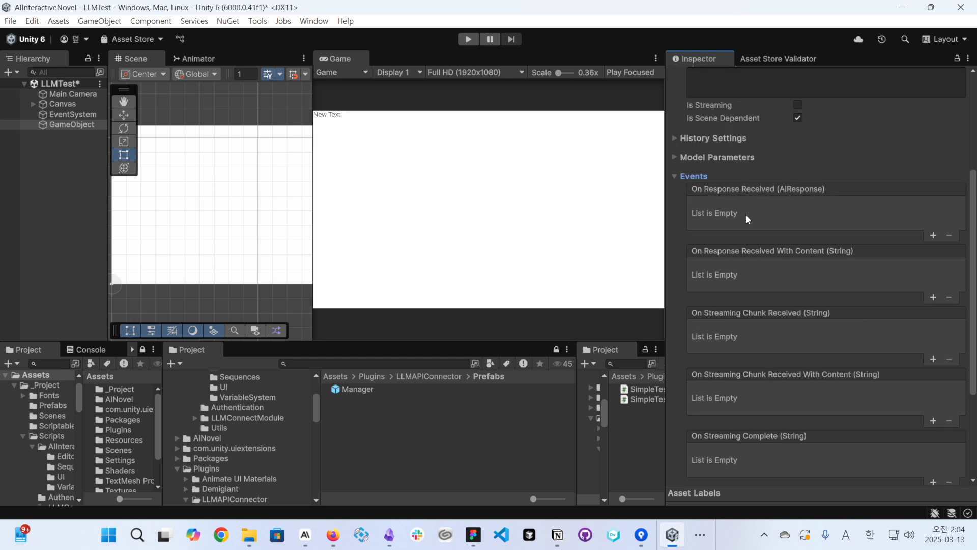
scroll(743, 219, up, 1)
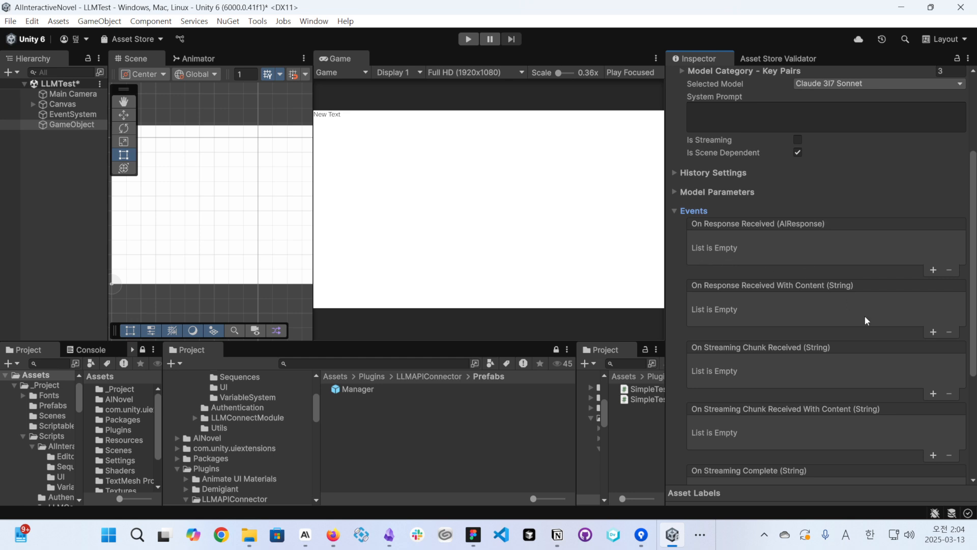
scroll(827, 300, up, 4)
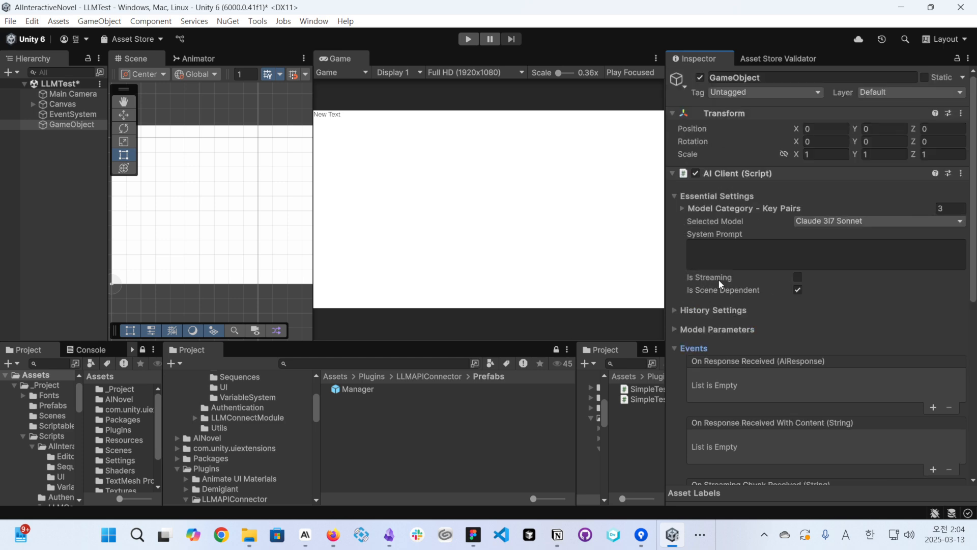
scroll(730, 283, down, 4)
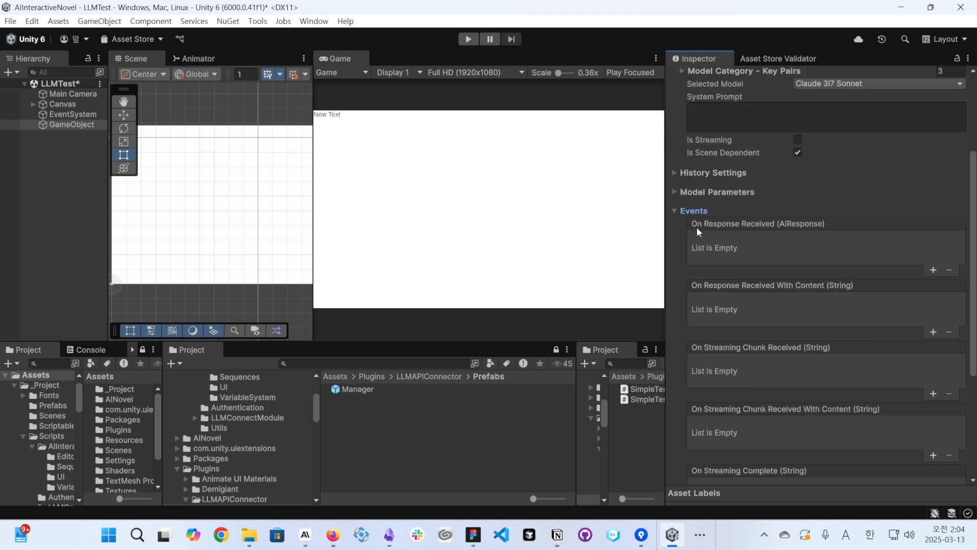
- Add an On Response Received (AIResponse) listener targeting the canvas's Text (TMP) object and remove that listener again
click(934, 271)
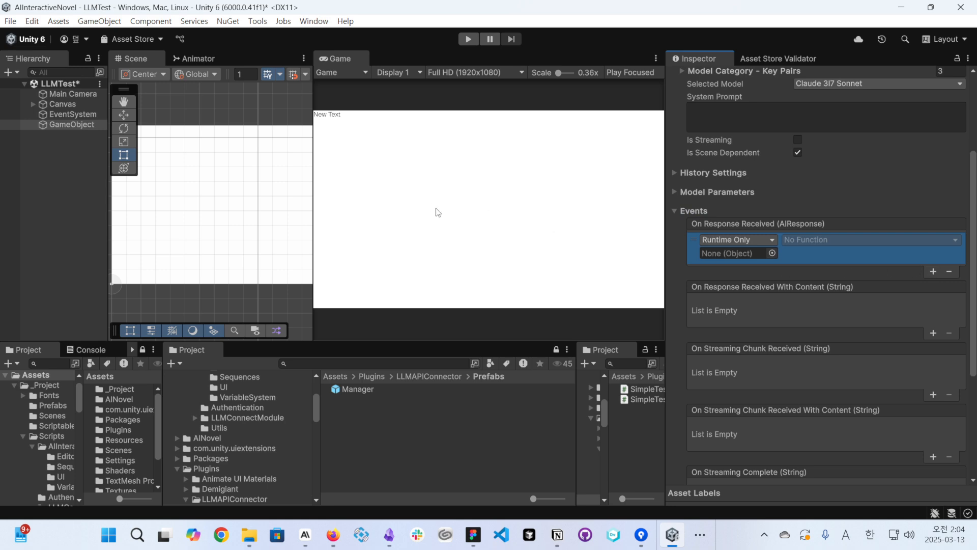
middle_drag(238, 124, 322, 122)
scroll(209, 133, up, 4)
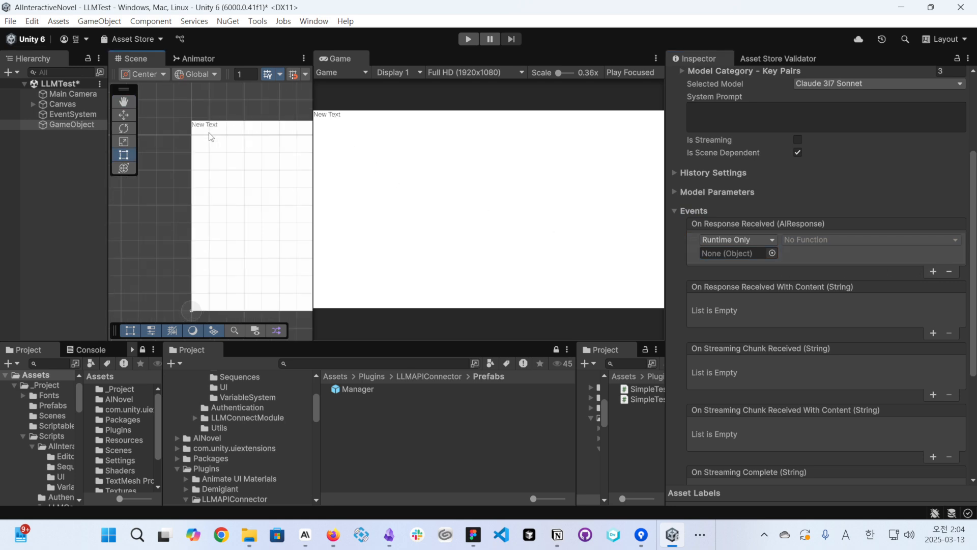
click(210, 135)
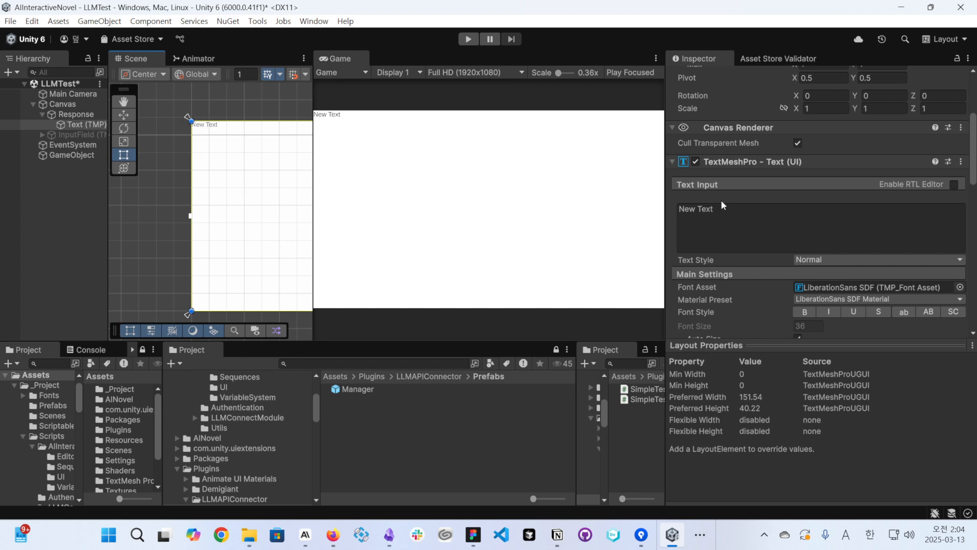
scroll(749, 255, down, 10)
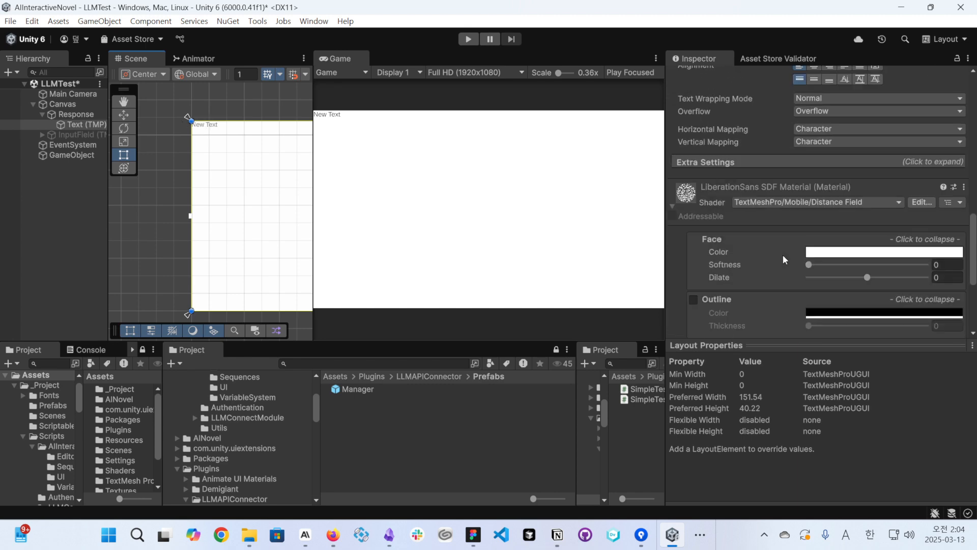
click(61, 155)
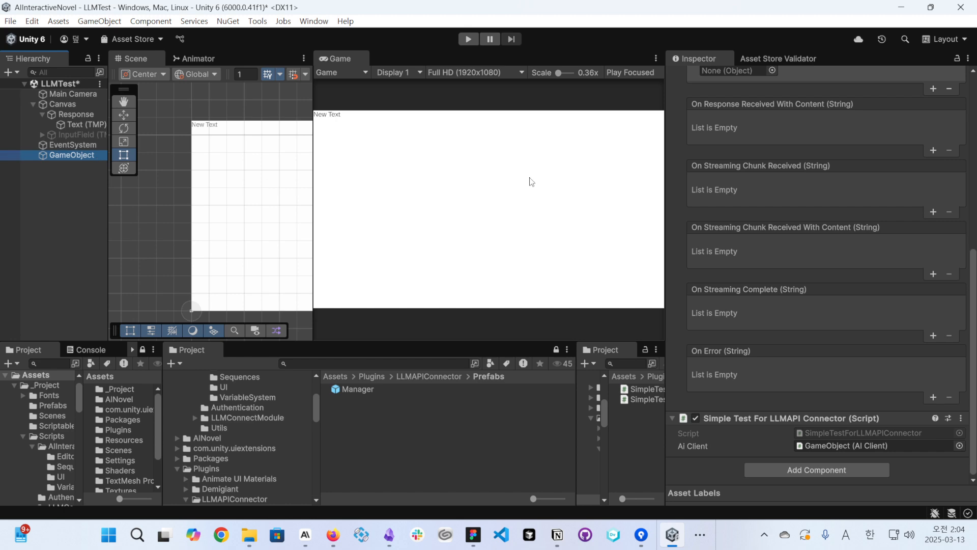
scroll(814, 229, up, 3)
drag(76, 125, 743, 205)
click(838, 194)
click(743, 196)
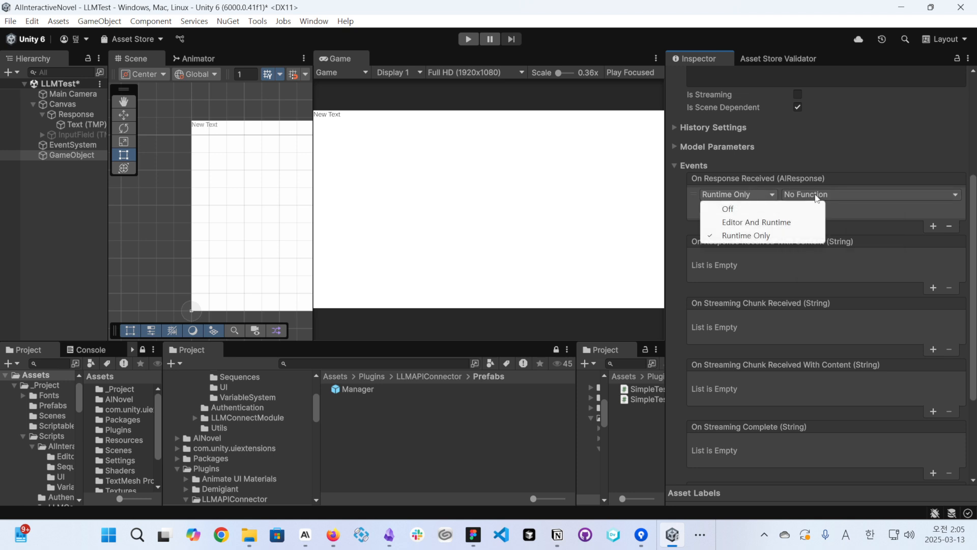
click(840, 197)
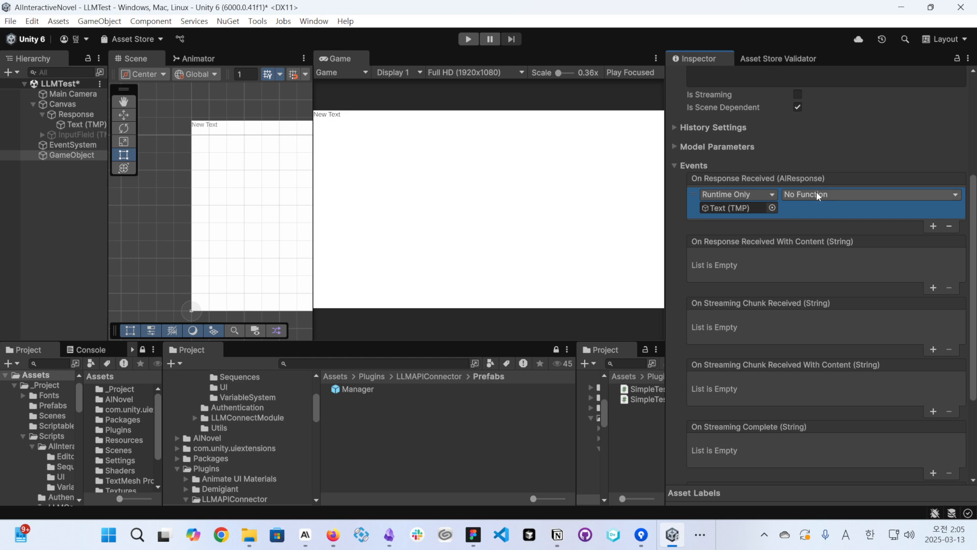
click(951, 225)
- Add an On Response Received With Content (String) listener that sets the Text (TMP) object's TextMeshProUGUI.text dynamically, and save the scene
scroll(714, 243, down, 1)
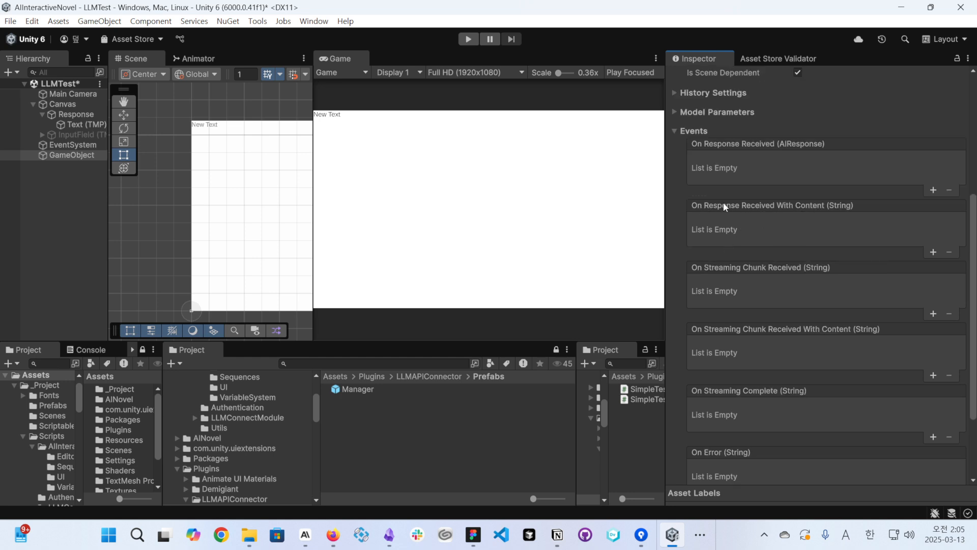
click(933, 252)
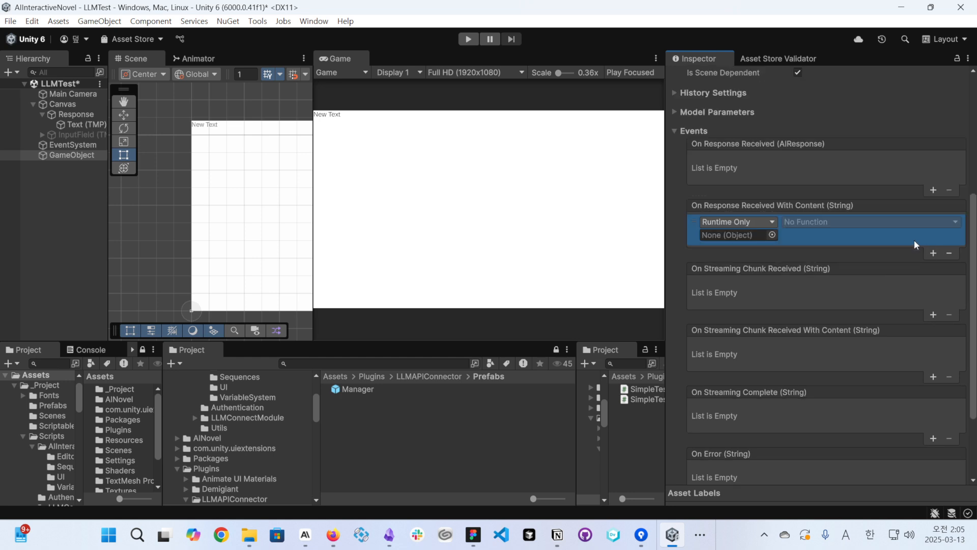
drag(79, 124, 738, 235)
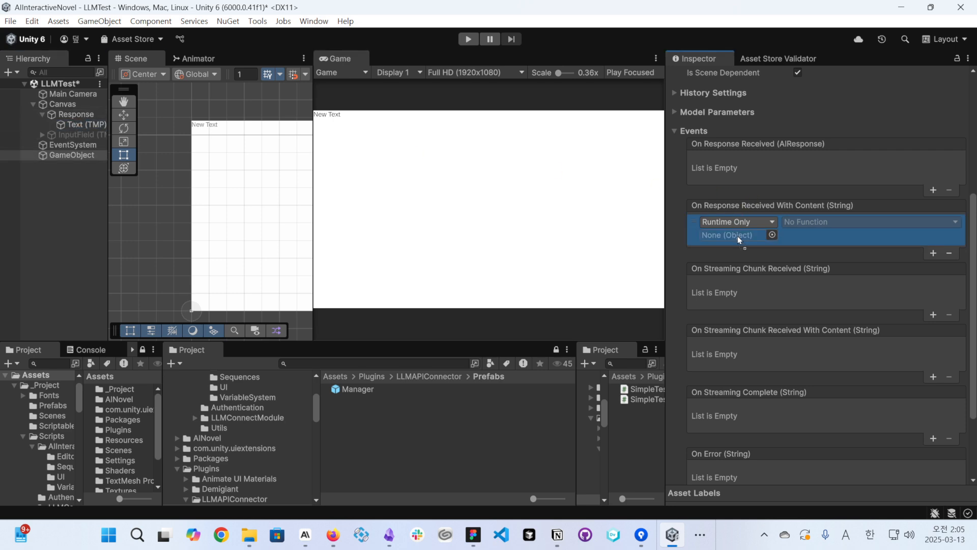
click(818, 224)
mouse_move(865, 294)
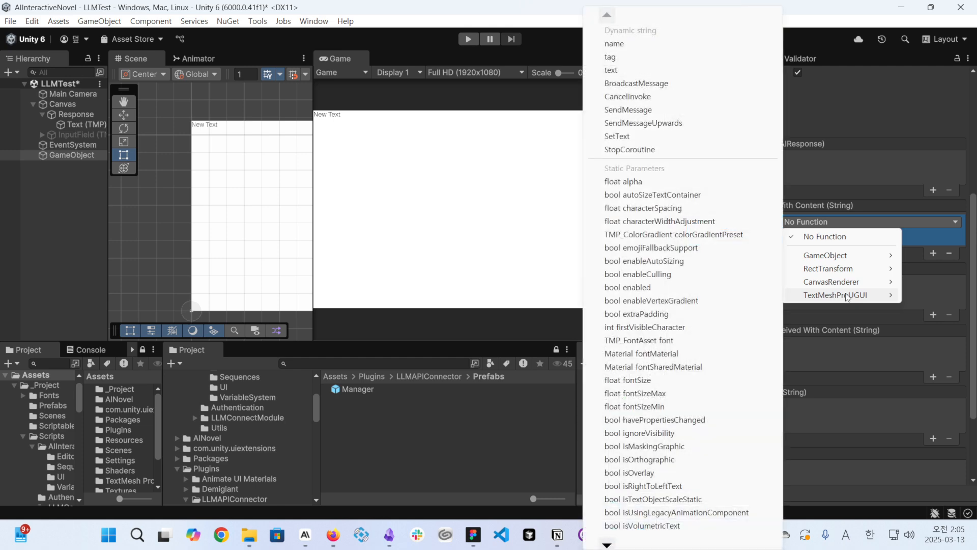
click(613, 70)
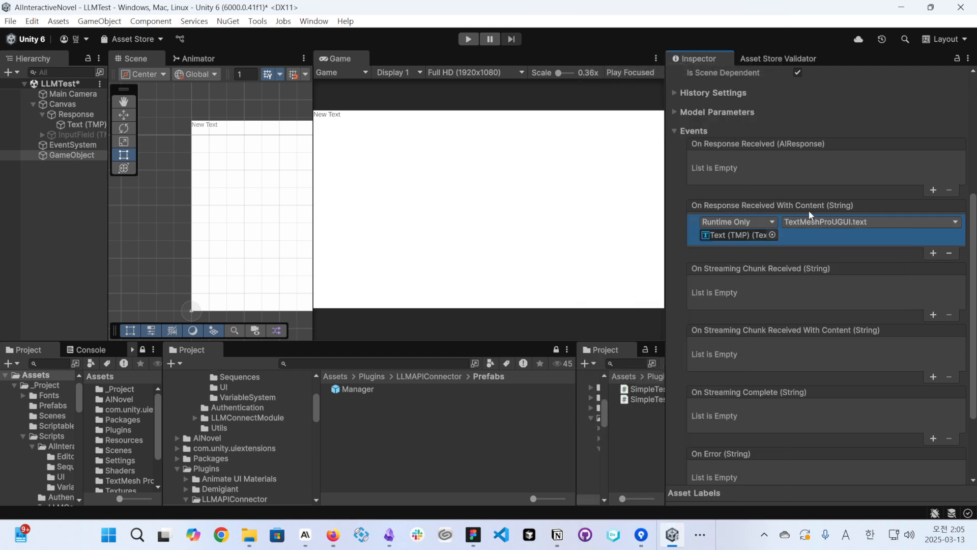
key(ctrl+s)
- Collapse the AI Client's Events section and run the scene with Claude 3I7 Sonnet to test the response, stopping playback at the end
scroll(780, 195, up, 5)
scroll(754, 245, up, 2)
click(700, 348)
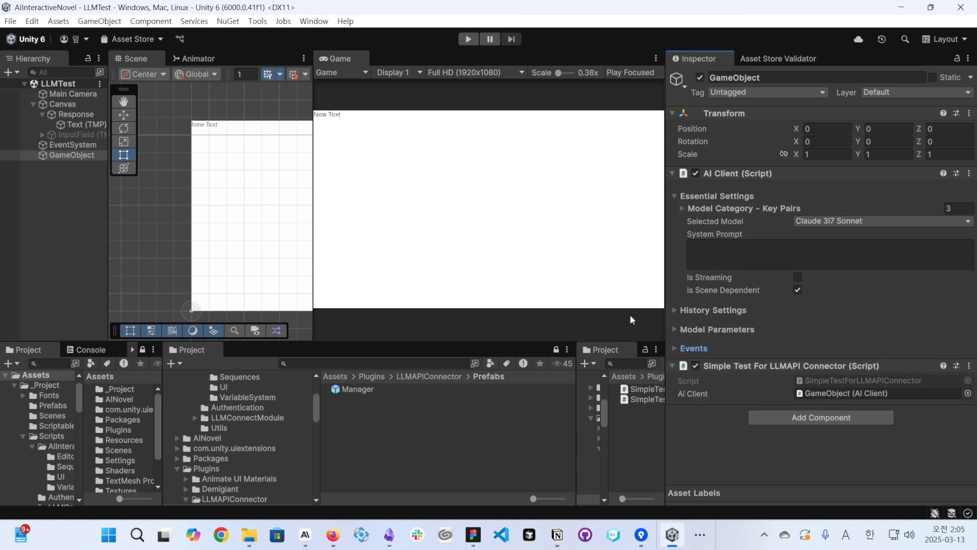
click(468, 44)
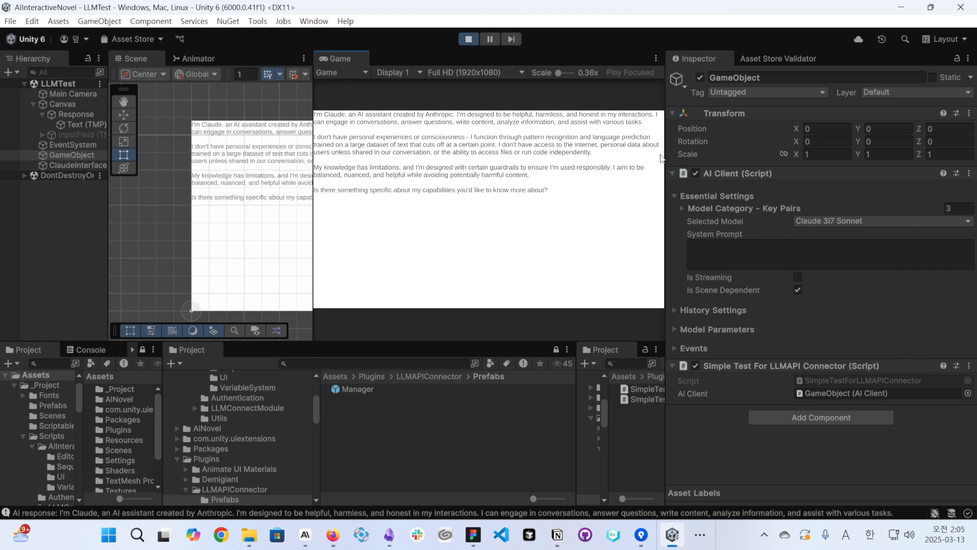
click(469, 39)
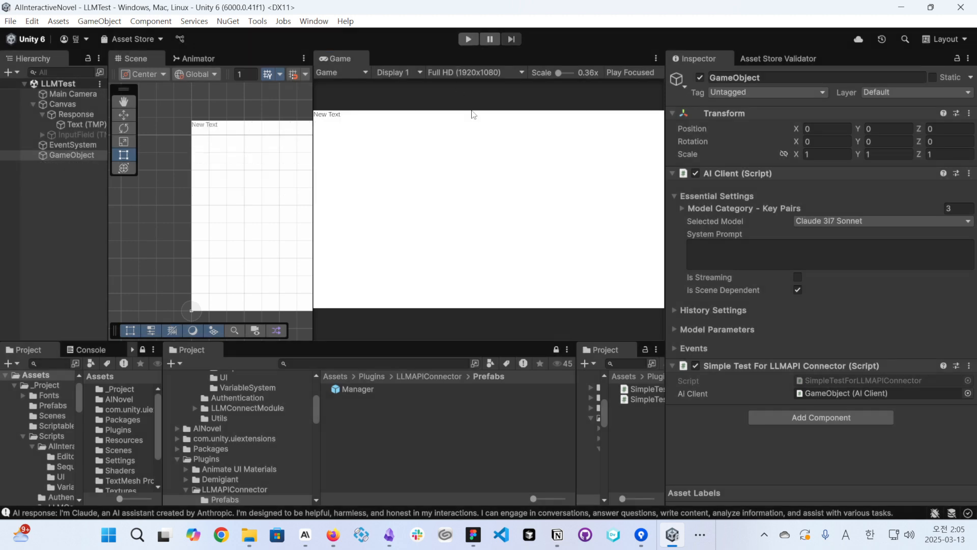
- Enable Is Streaming on the AI Client and expand its Events section to review the streaming events
click(798, 277)
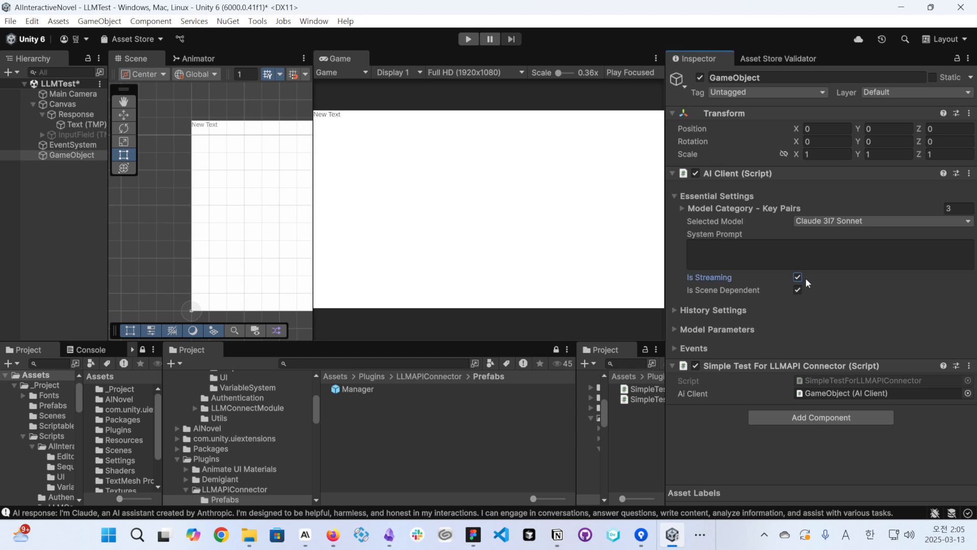
click(706, 310)
click(710, 309)
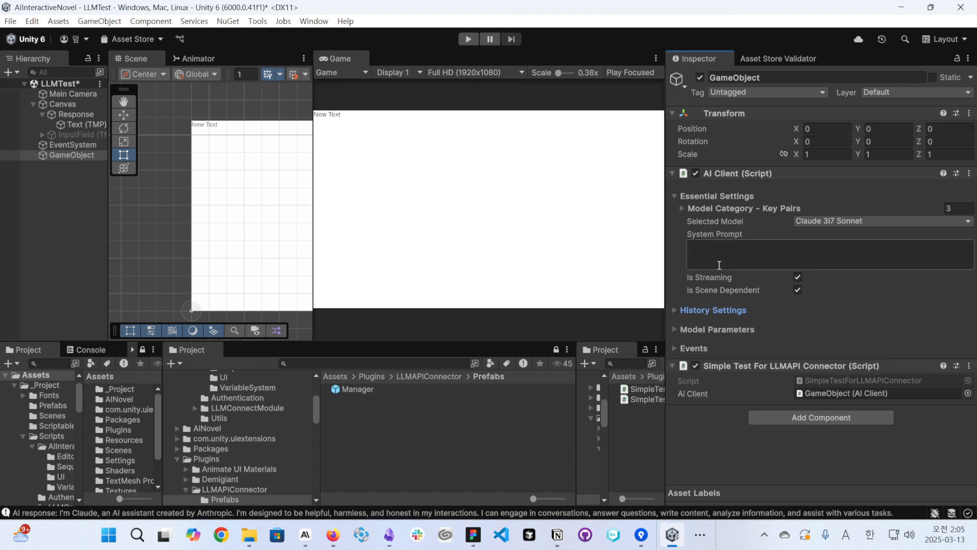
click(702, 348)
scroll(791, 291, down, 4)
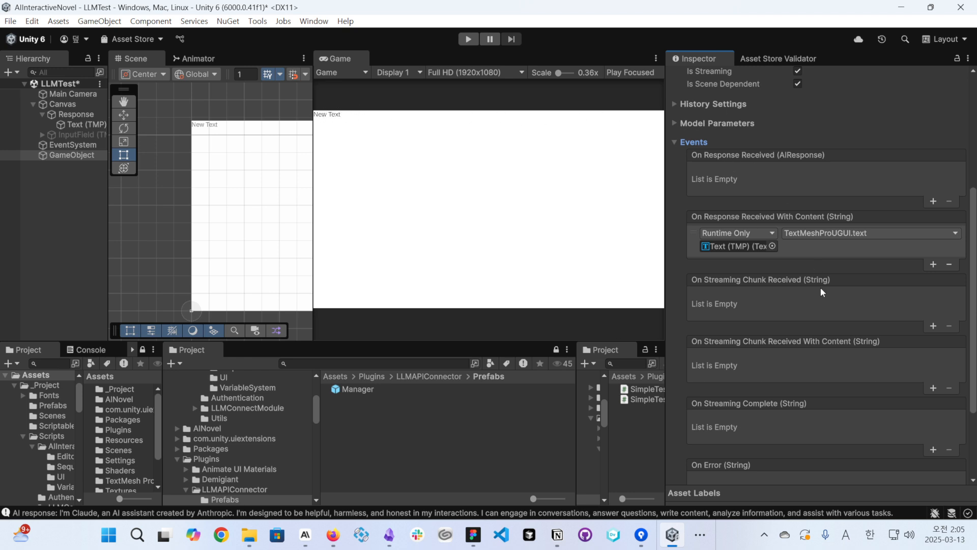
scroll(821, 298, down, 1)
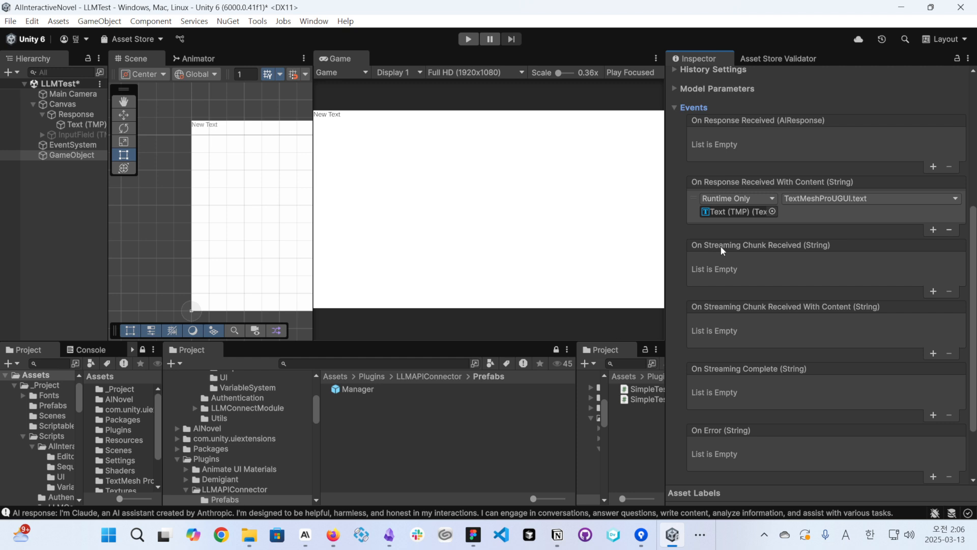
scroll(743, 275, down, 1)
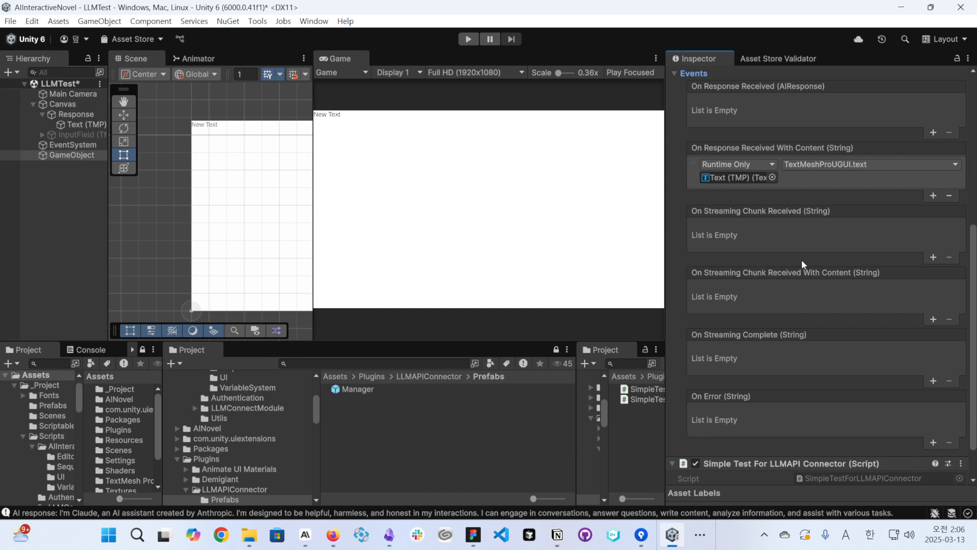
- Add an On Streaming Chunk Received With Content (String) listener that sets the Text (TMP) object's TextMeshProUGUI.text dynamically, and save the scene
click(933, 319)
drag(84, 125, 714, 300)
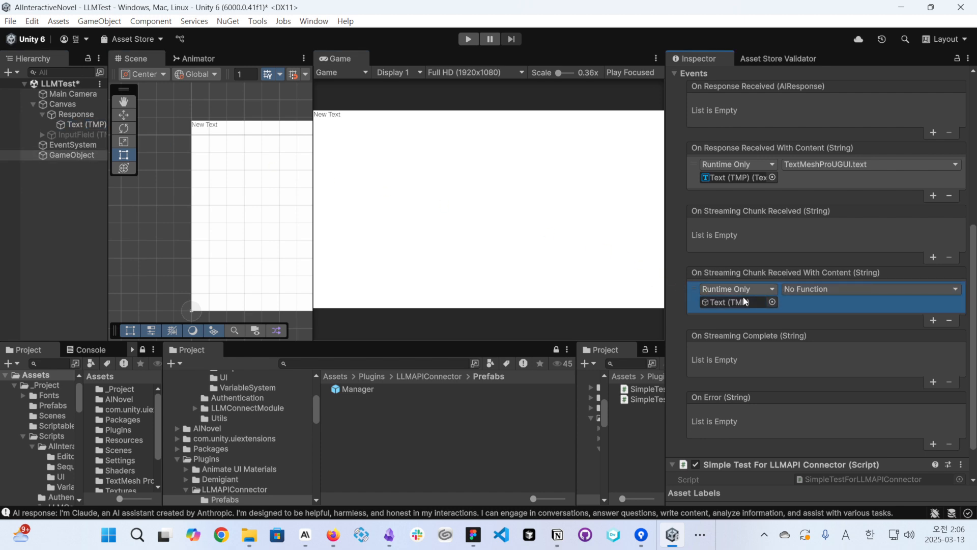
click(813, 292)
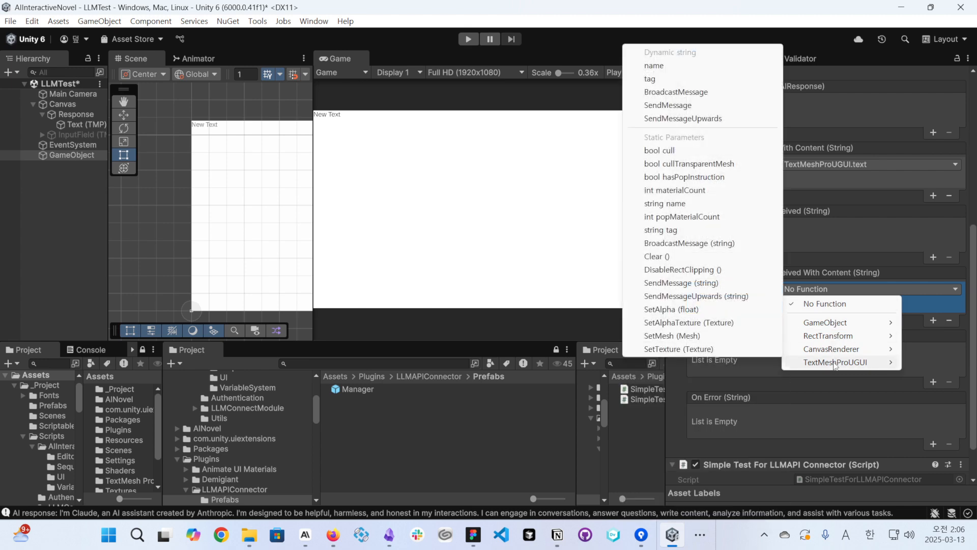
mouse_move(835, 361)
click(611, 70)
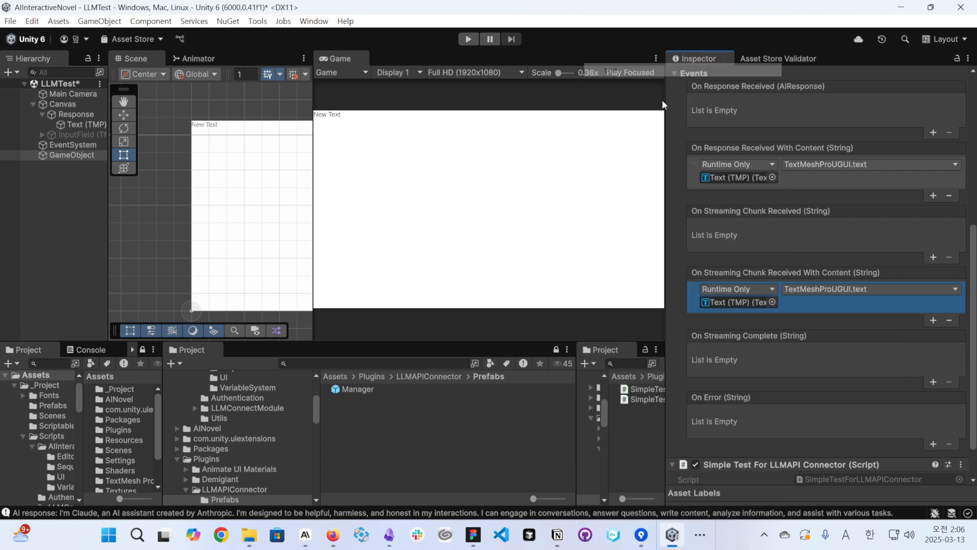
scroll(748, 208, up, 8)
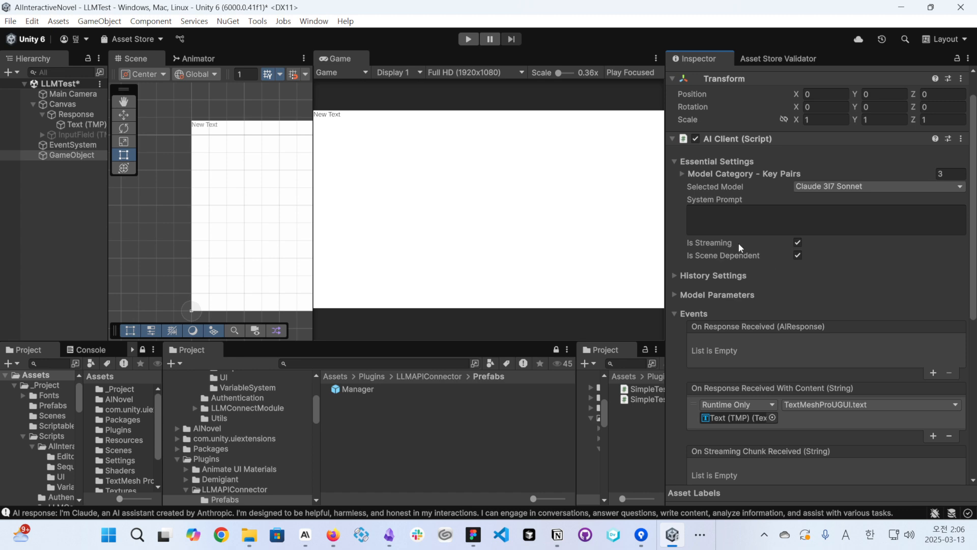
key(ctrl+s)
- Collapse the Events section and run the scene to test the streamed Claude response, stopping playback at the end
click(680, 316)
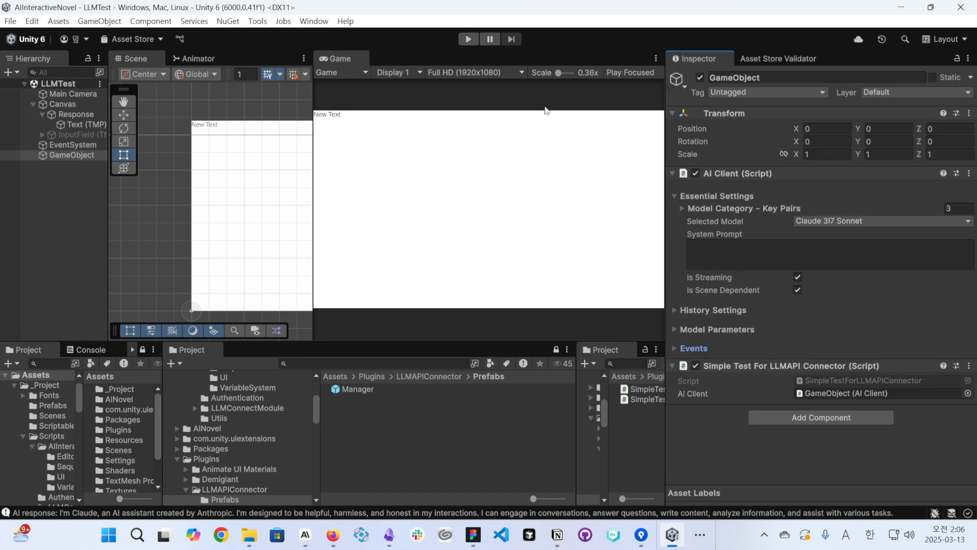
click(465, 39)
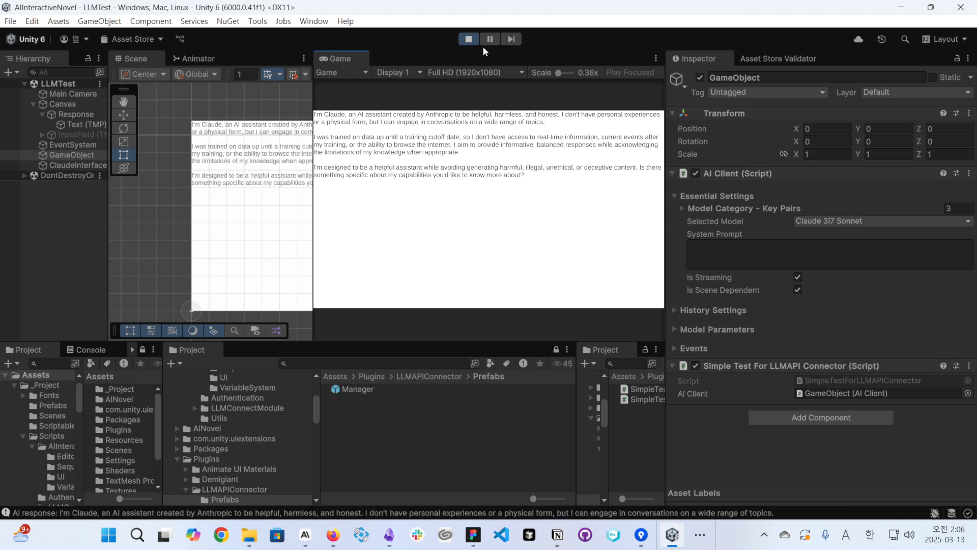
click(469, 39)
- Set the AI Client's Selected Model to Gemini Flash and test its streamed response in a run of the scene
click(811, 222)
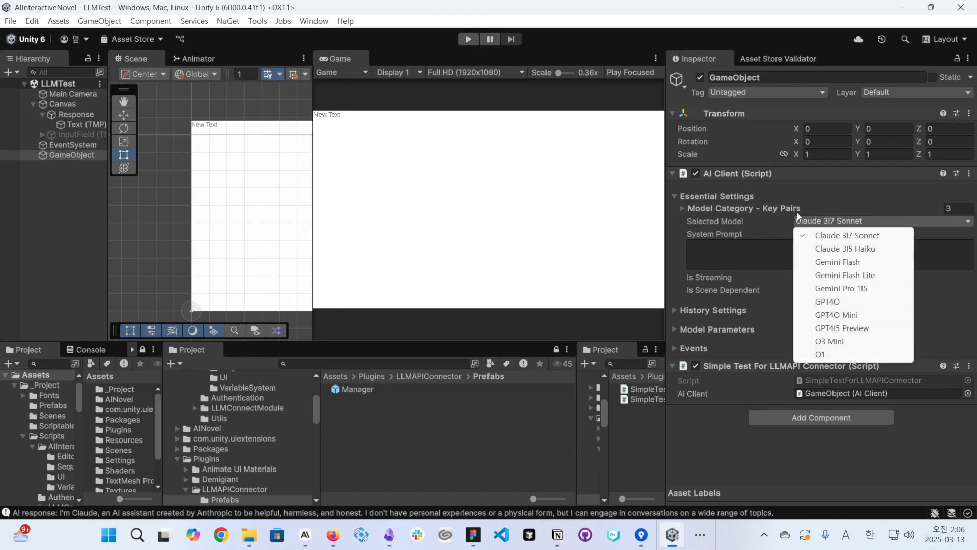
click(839, 262)
click(469, 40)
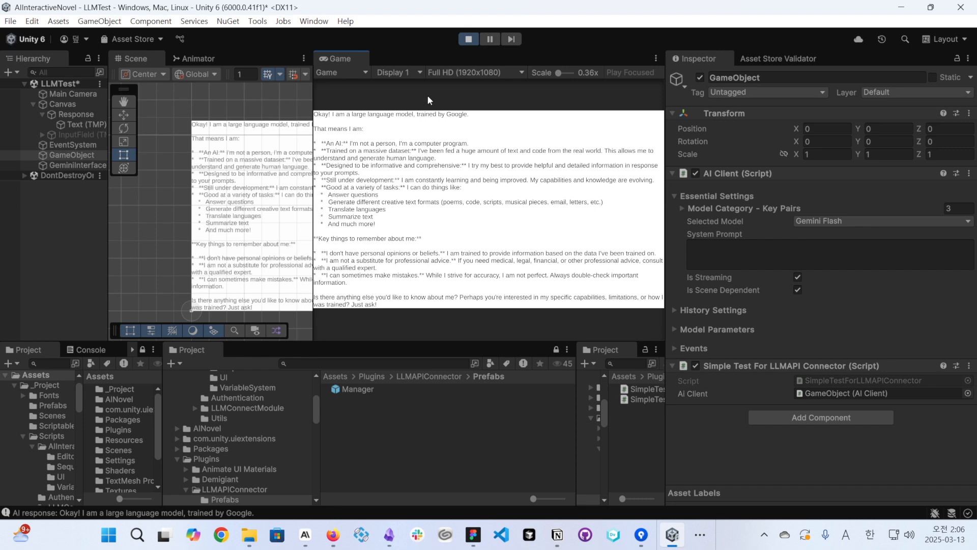
click(469, 39)
- Set the AI Client's Selected Model to O3 Mini and test its streamed response in a run of the scene
click(835, 222)
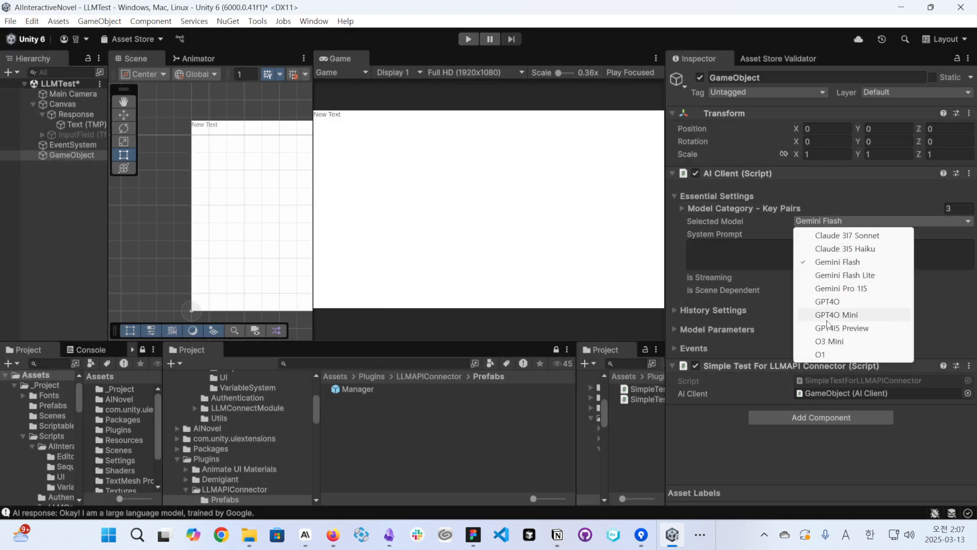
click(829, 340)
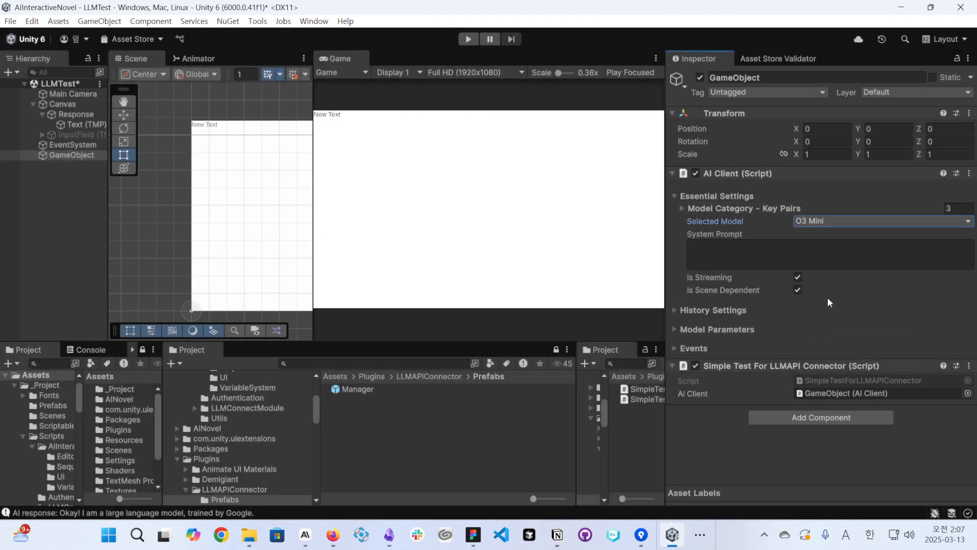
click(469, 39)
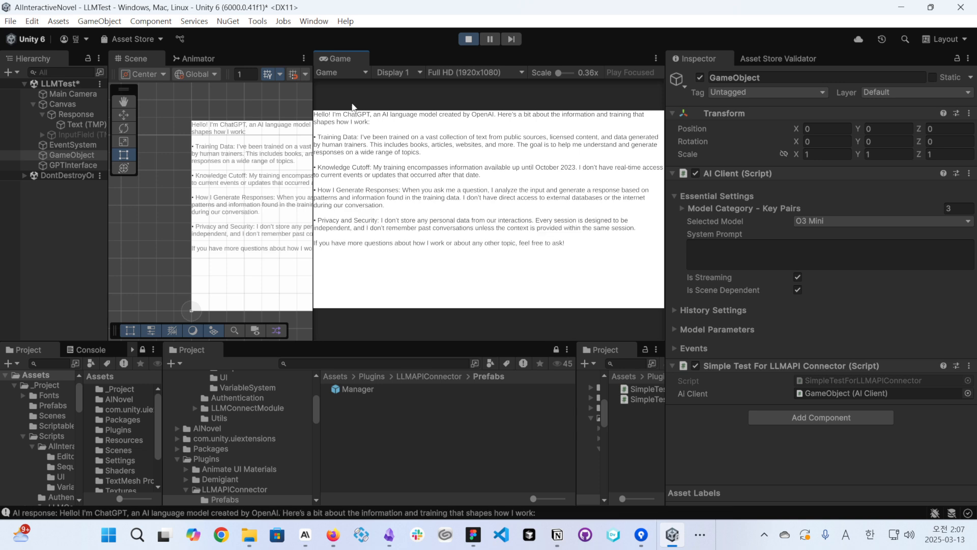
click(467, 40)
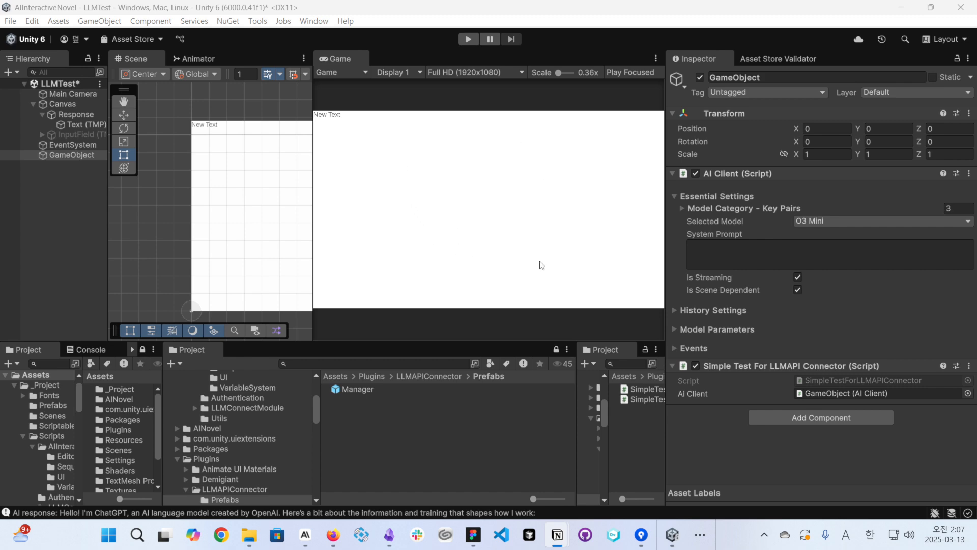
- Remove the Simple Test For LLMAPI Connector component, saving the scene, and enable Keep History in the AI Client's History Settings
click(968, 365)
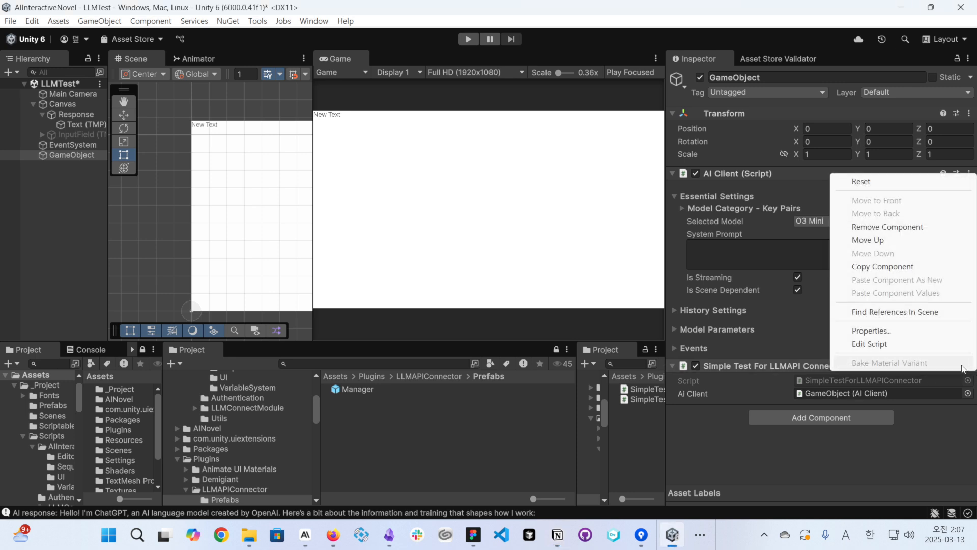
click(874, 227)
key(ctrl+s)
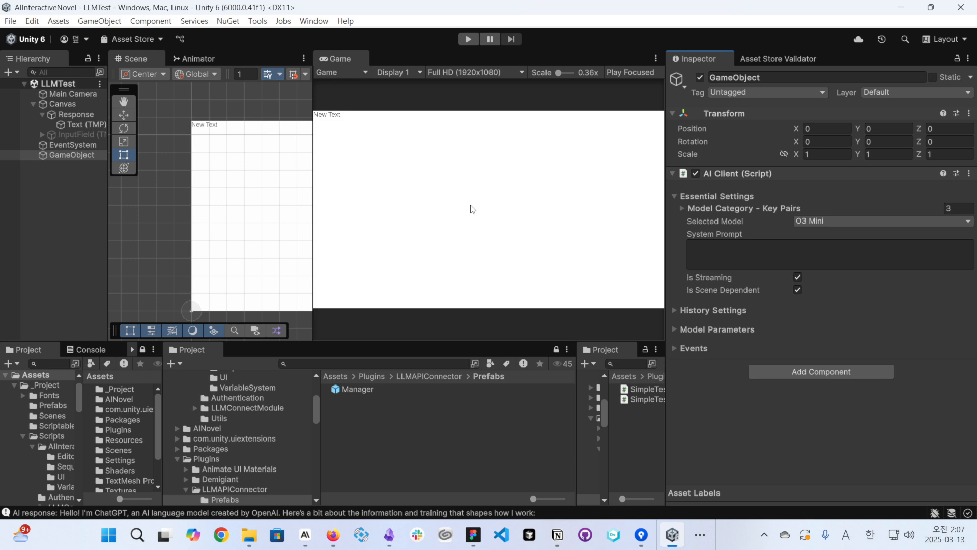
click(709, 311)
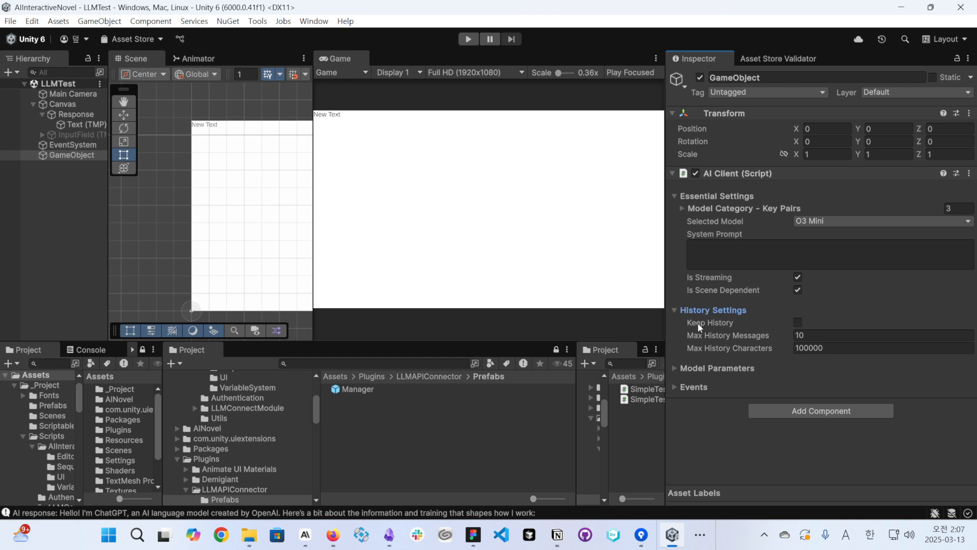
click(796, 323)
- Activate the InputField (TMP) object under the canvas and widen the Scene view to show it
middle_drag(240, 178, 164, 187)
click(89, 136)
middle_drag(270, 222, 193, 216)
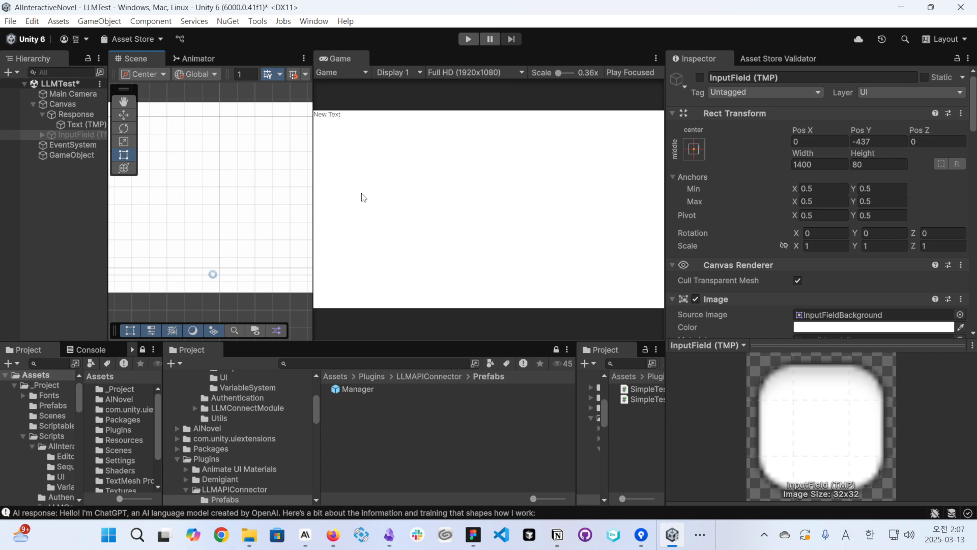
drag(312, 266, 454, 257)
middle_drag(355, 253, 370, 203)
click(700, 77)
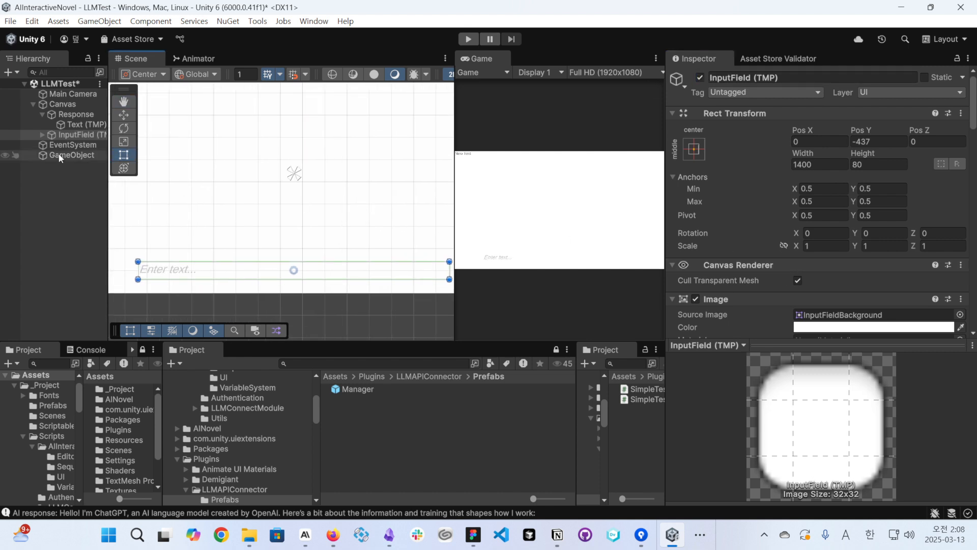
- Shorten the response Text (TMP) rectangle from below to a bottom offset of about 246, clearing the input field
click(82, 125)
key(f)
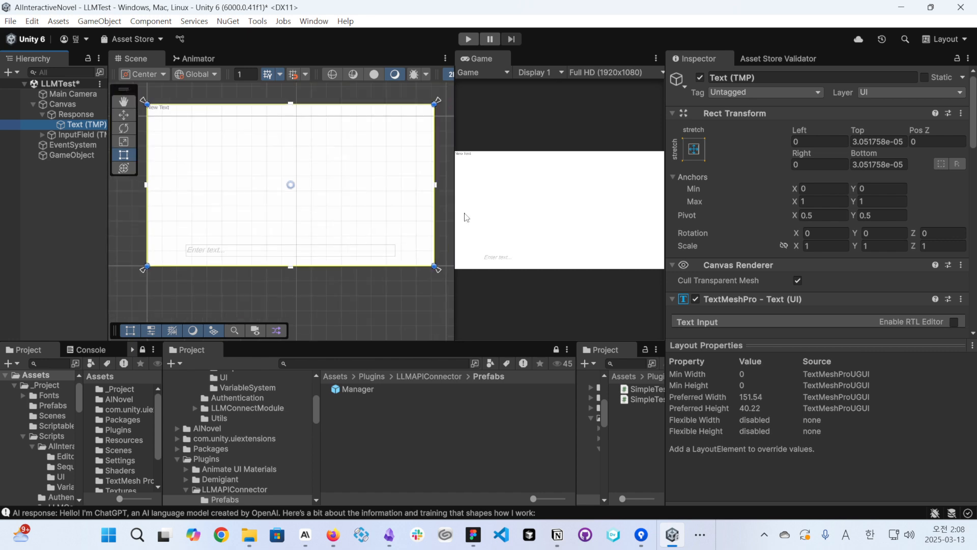
drag(870, 154, 169, 149)
- Add an event entry to the On End Edit (String) list of the InputField (TMP) object
click(76, 135)
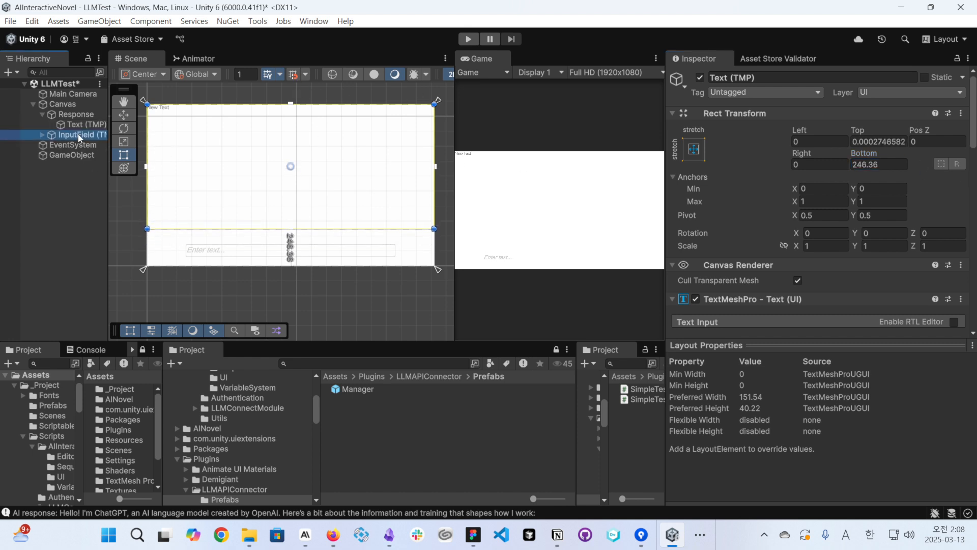
scroll(828, 216, down, 8)
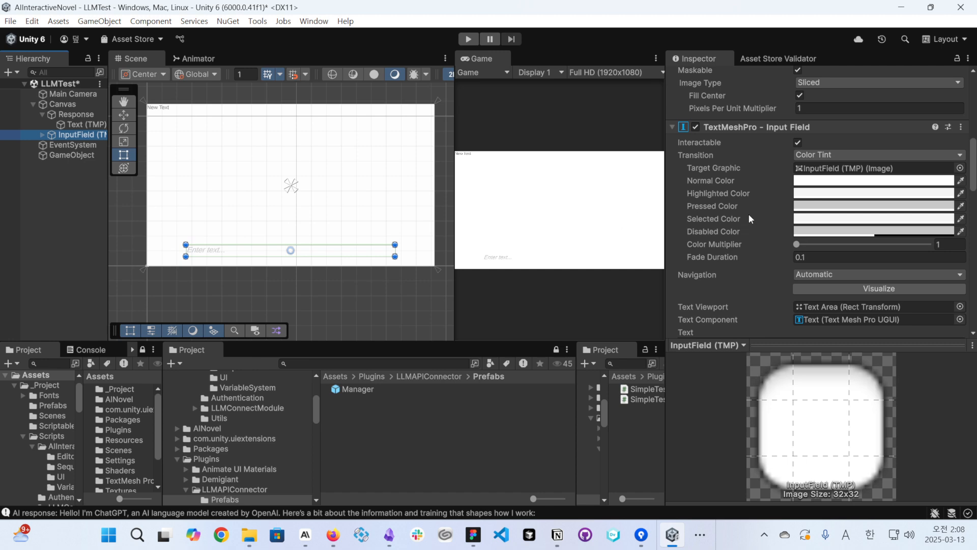
scroll(758, 244, down, 4)
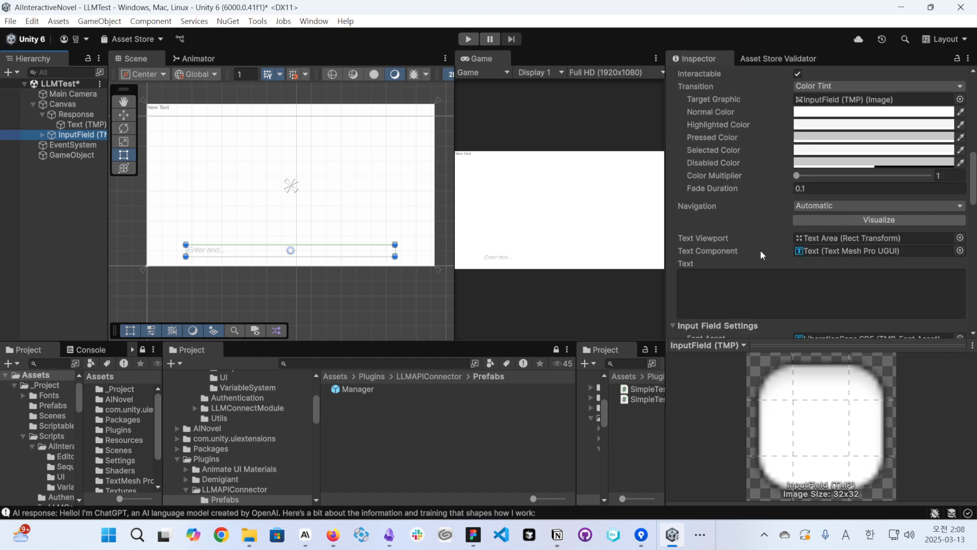
scroll(764, 247, down, 3)
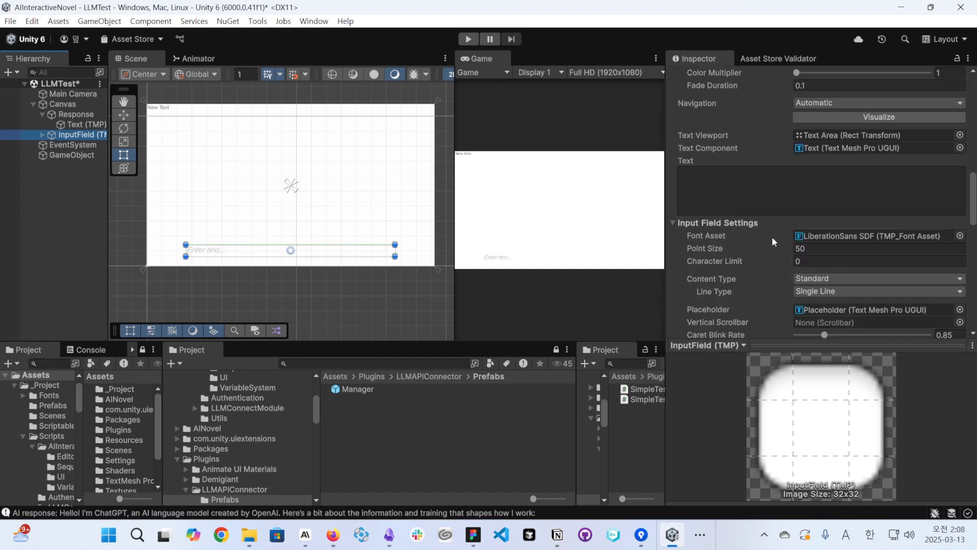
scroll(774, 236, down, 10)
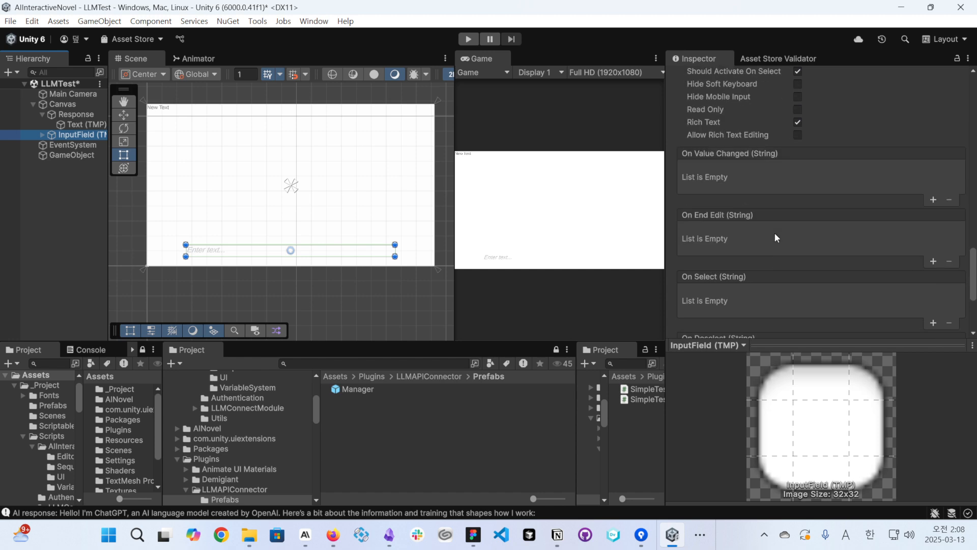
scroll(723, 221, down, 1)
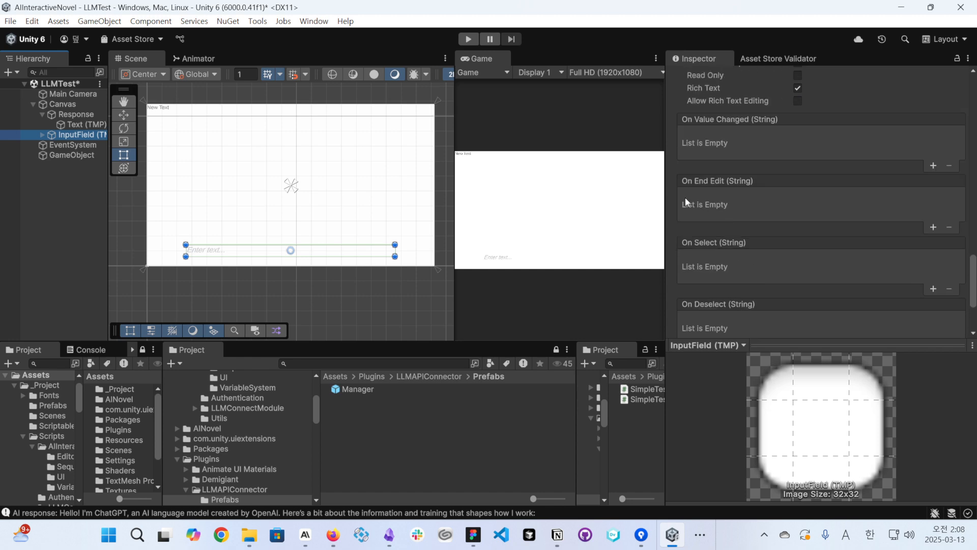
click(936, 225)
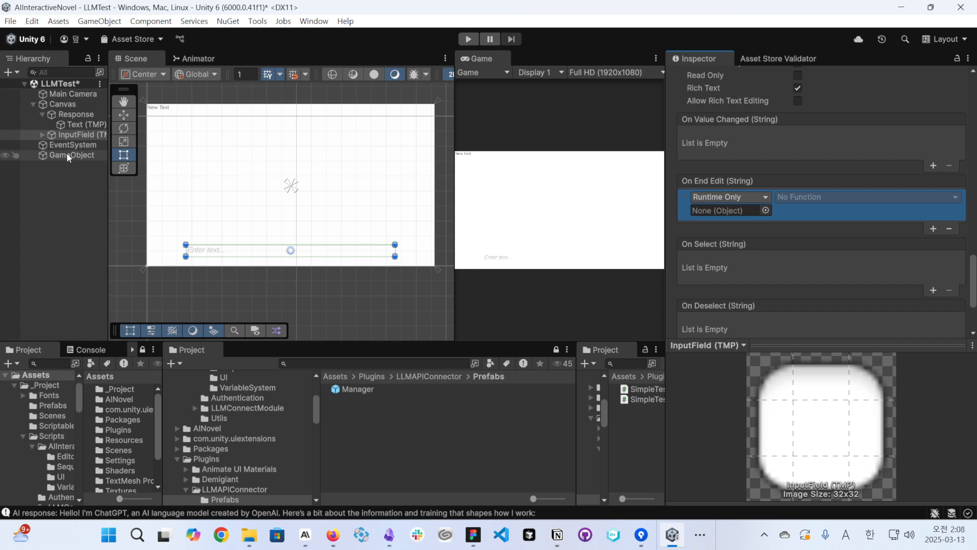
- Assign GameObject to the On End Edit entry with the dynamic AIClient.SendMessageToAI function, and save the scene
drag(66, 154, 727, 210)
click(783, 198)
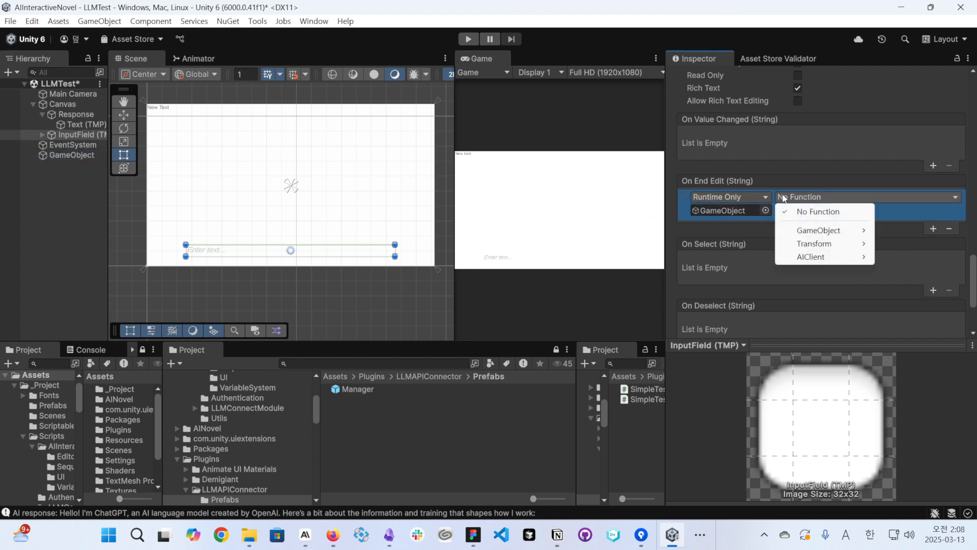
mouse_move(811, 256)
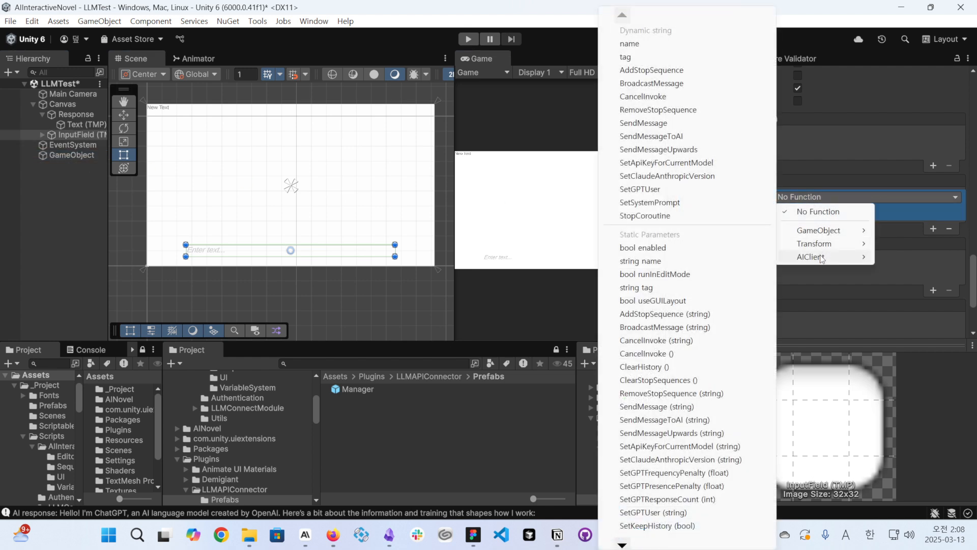
click(694, 136)
key(ctrl+s)
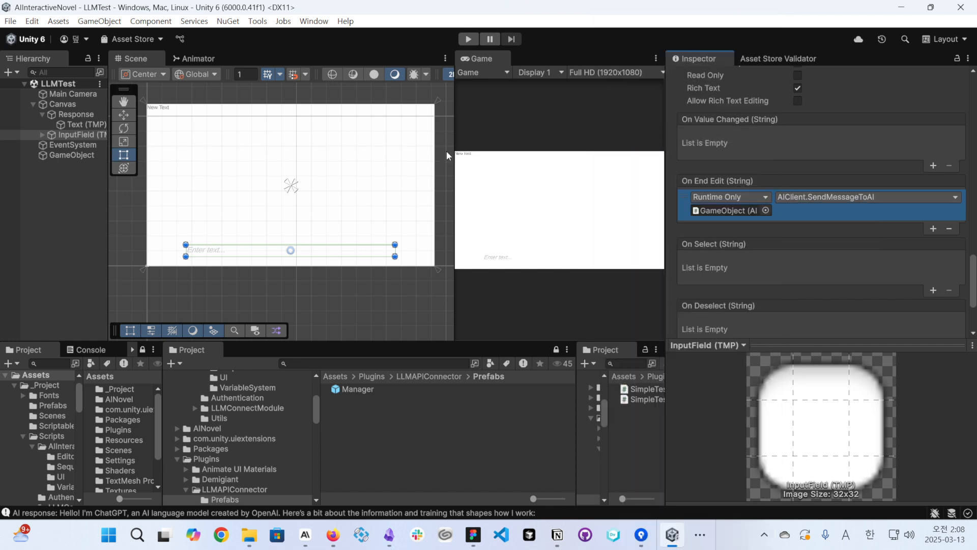
- Widen the Game view to show the whole input field, and briefly run and stop the scene
drag(452, 157, 288, 157)
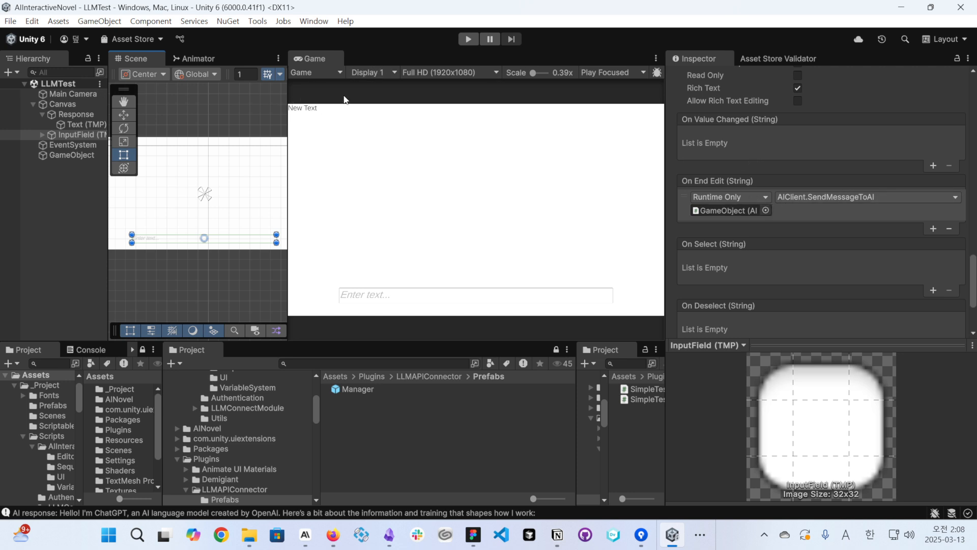
click(468, 39)
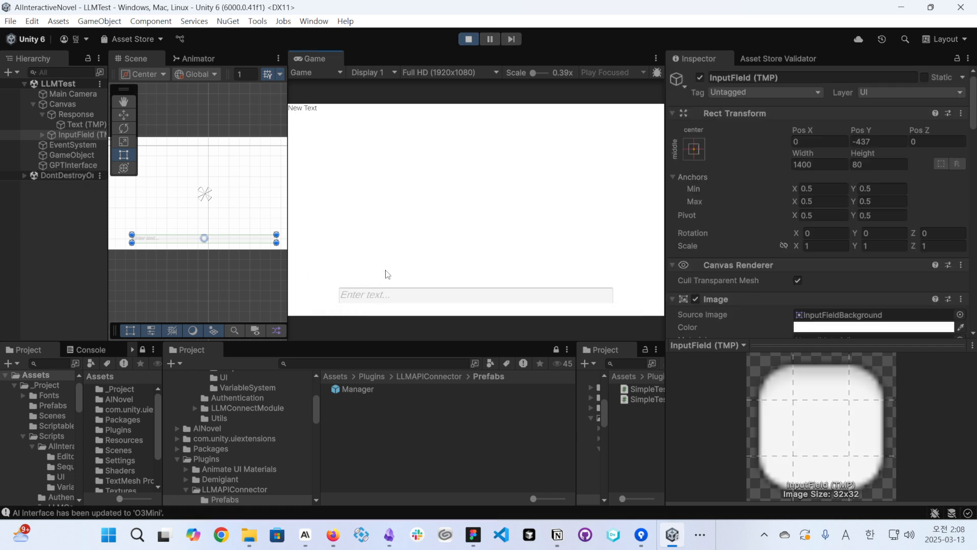
click(468, 39)
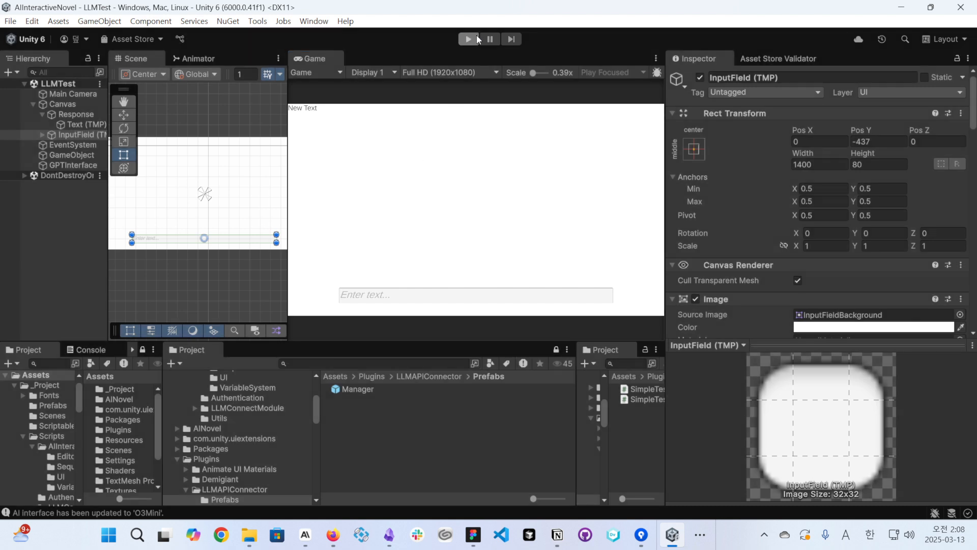
- Set the Selected Model of GameObject's AI Client to Claude 3I7 Sonnet
click(64, 155)
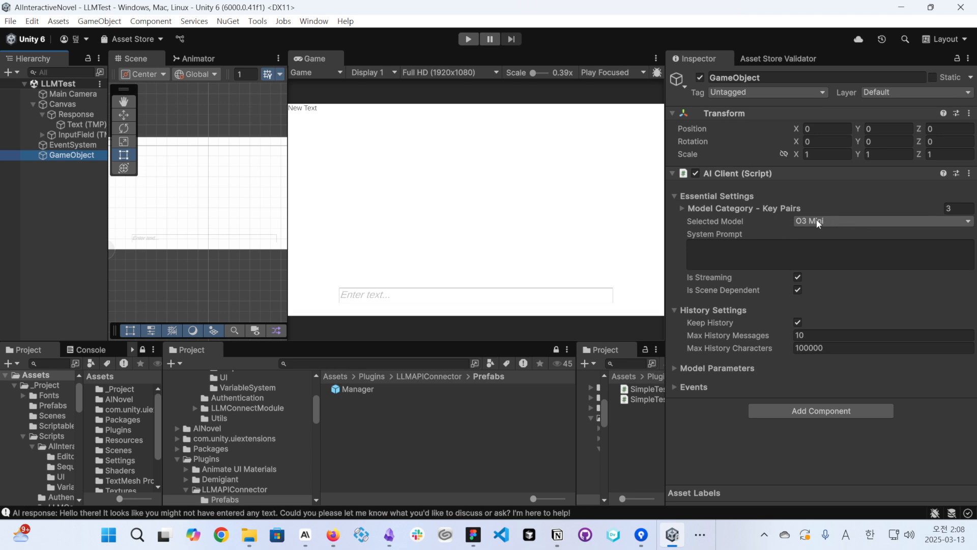
click(817, 224)
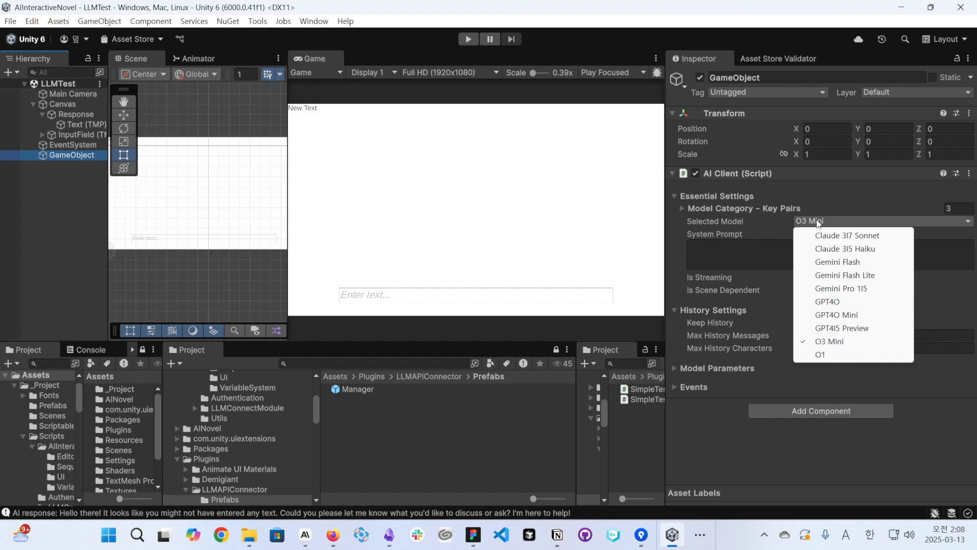
click(839, 235)
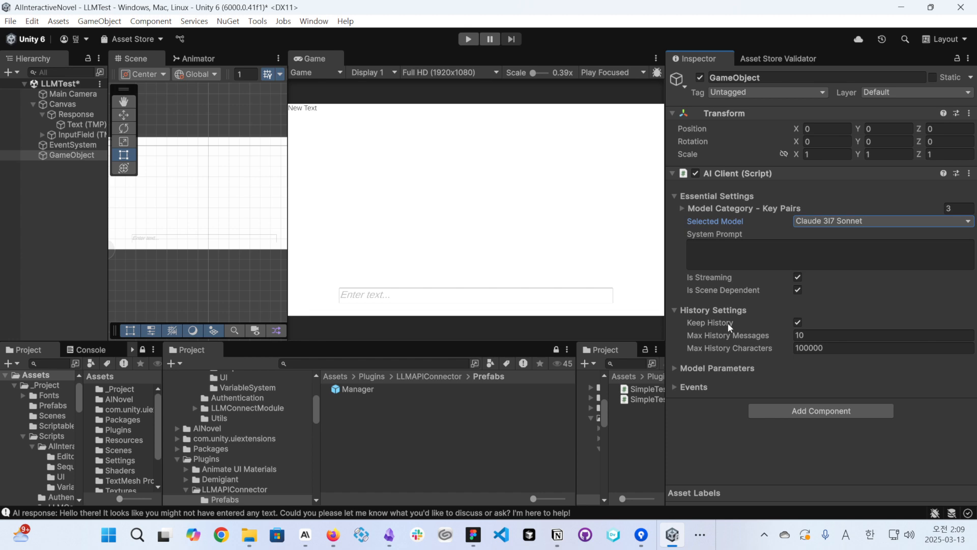
- Run the scene and send the chat message "Hi! Tell you about information!" through the input field
click(468, 40)
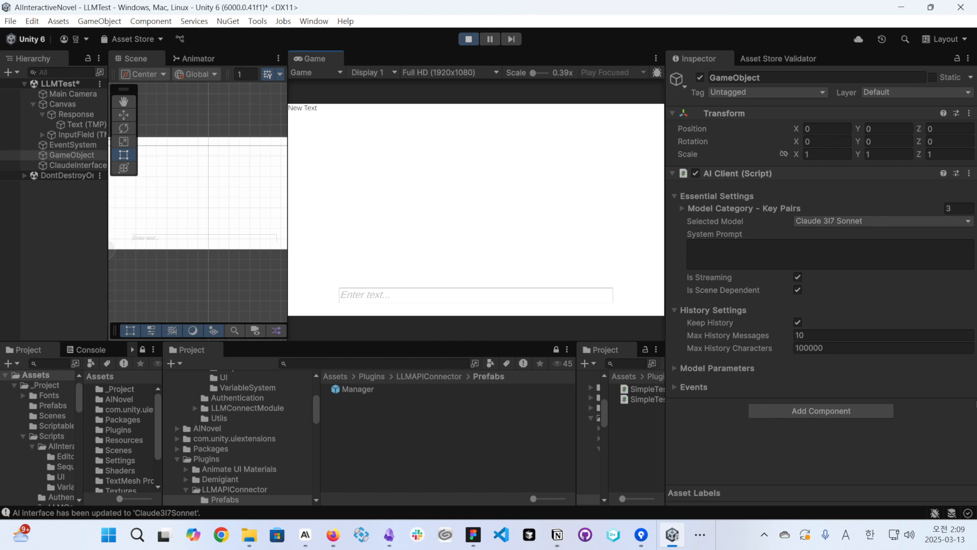
click(372, 295)
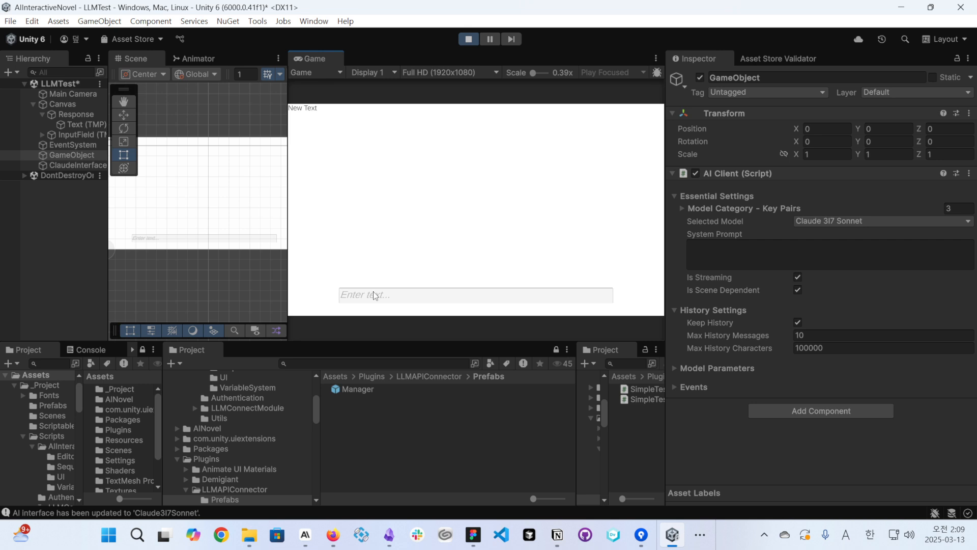
text(Hi)
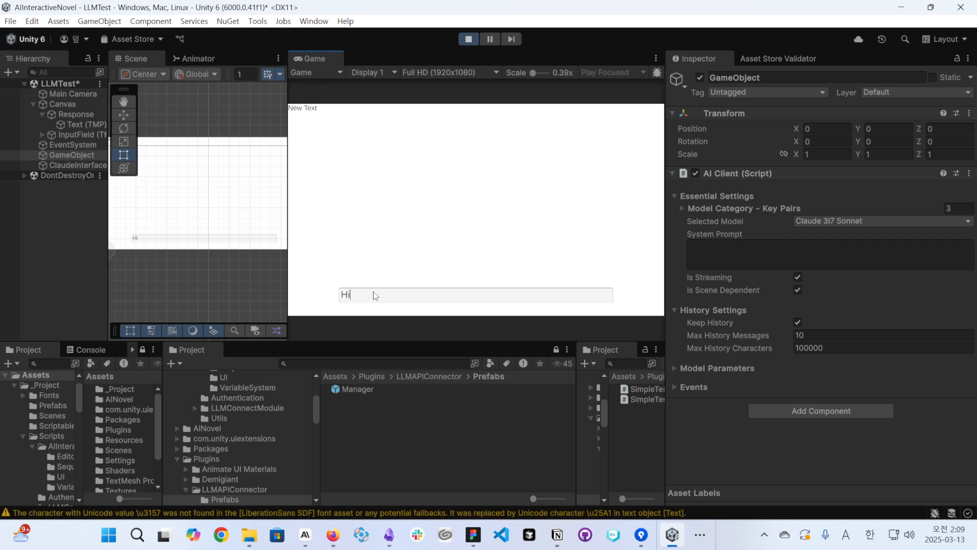
text(! Tell you about information!)
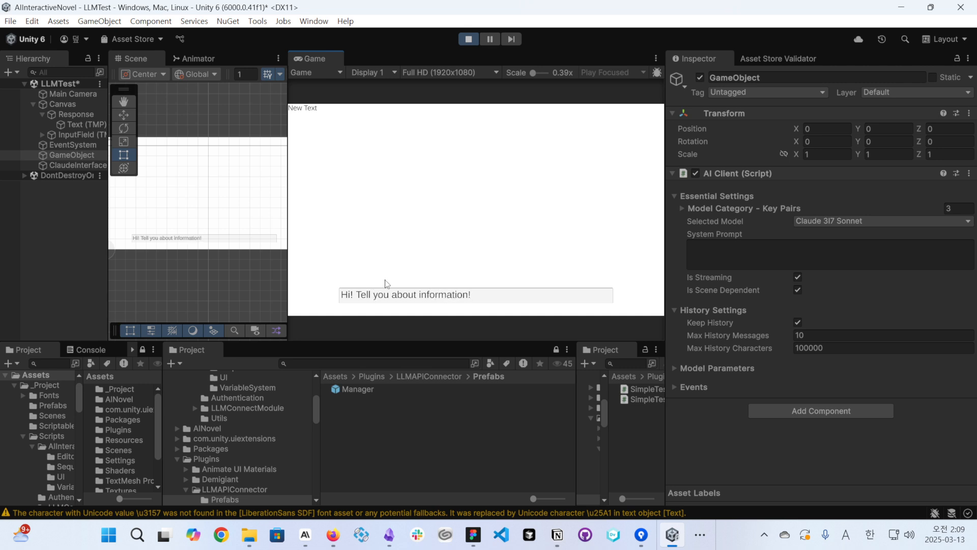
key(Return)
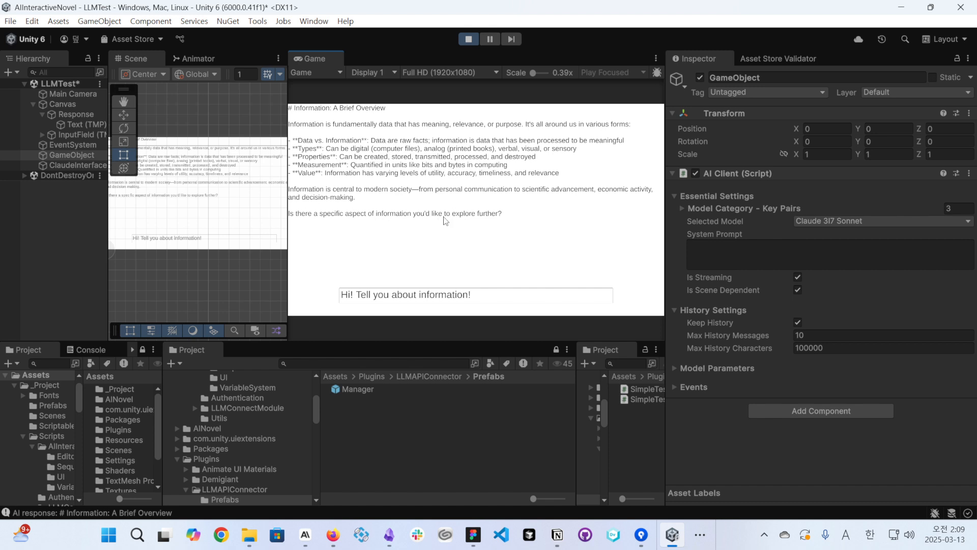
- Replace the chat text with "I'm Unity Developer, and I want to know Unity 6 information" and send it to test the history
click(478, 299)
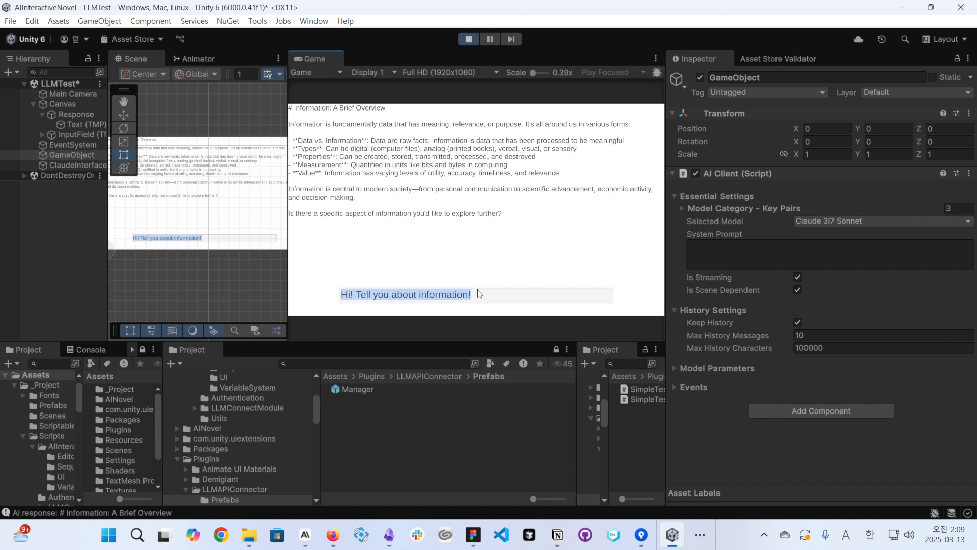
key(BackSpace)
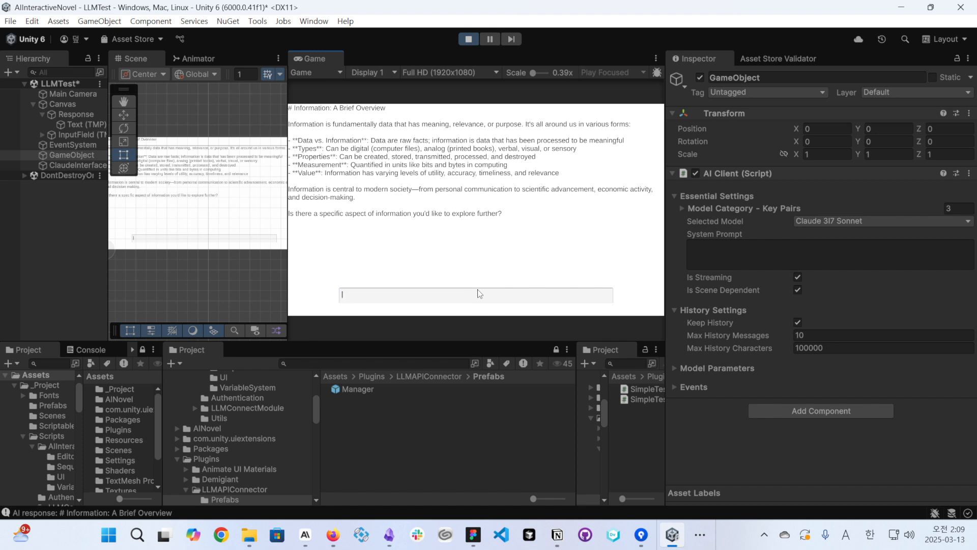
text(I'm Unity Developer)
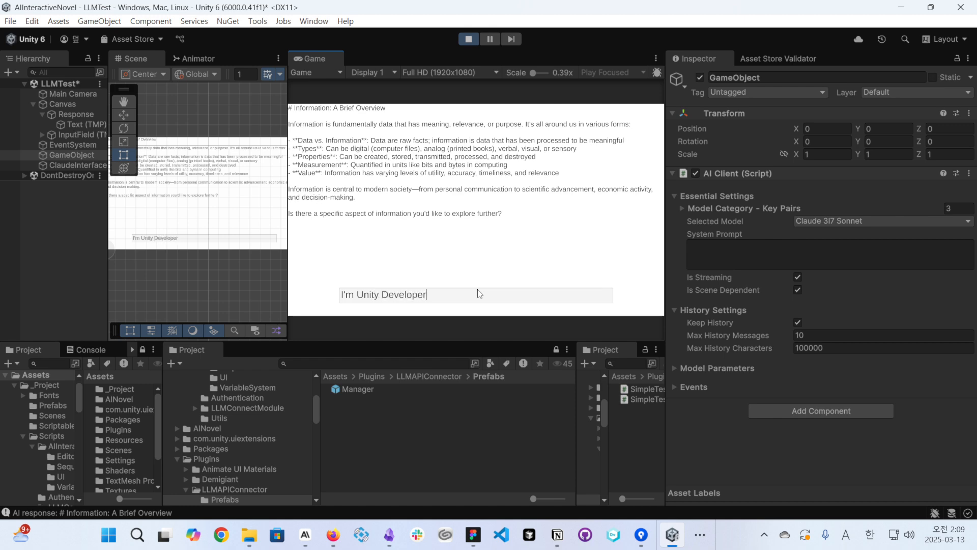
text(, and I want to know Unity 6 information)
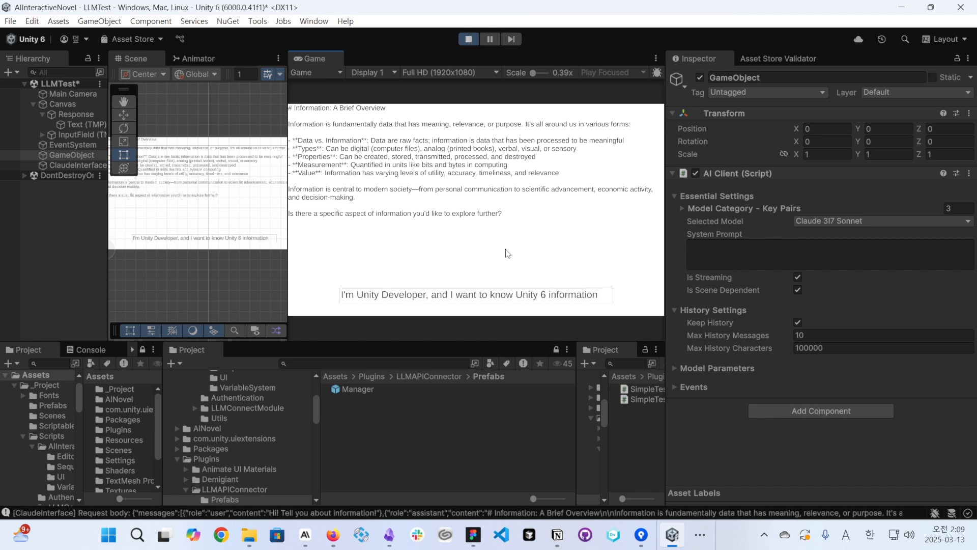
key(Return)
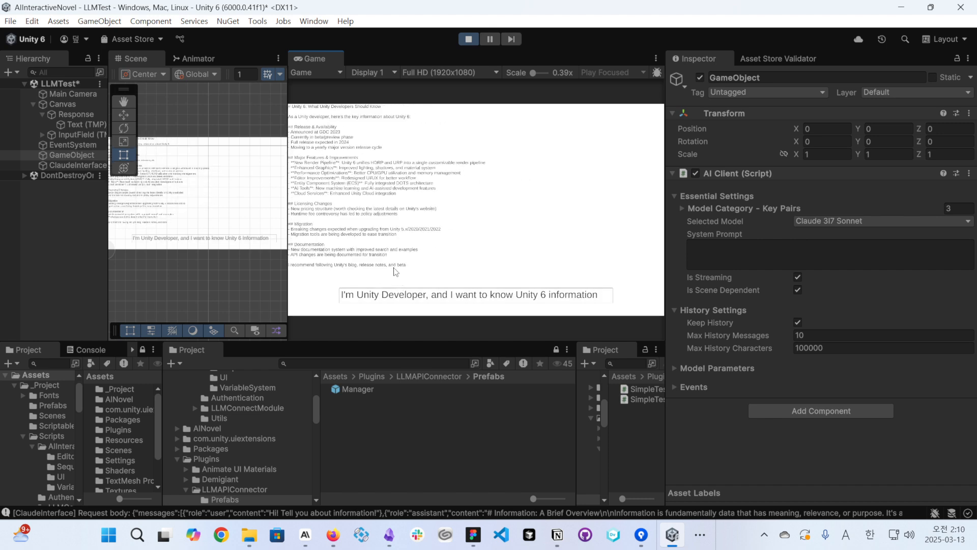
- Switch to the LLM API Connector - Mannual page in Notion and highlight the word "Mannual" in its title
click(490, 295)
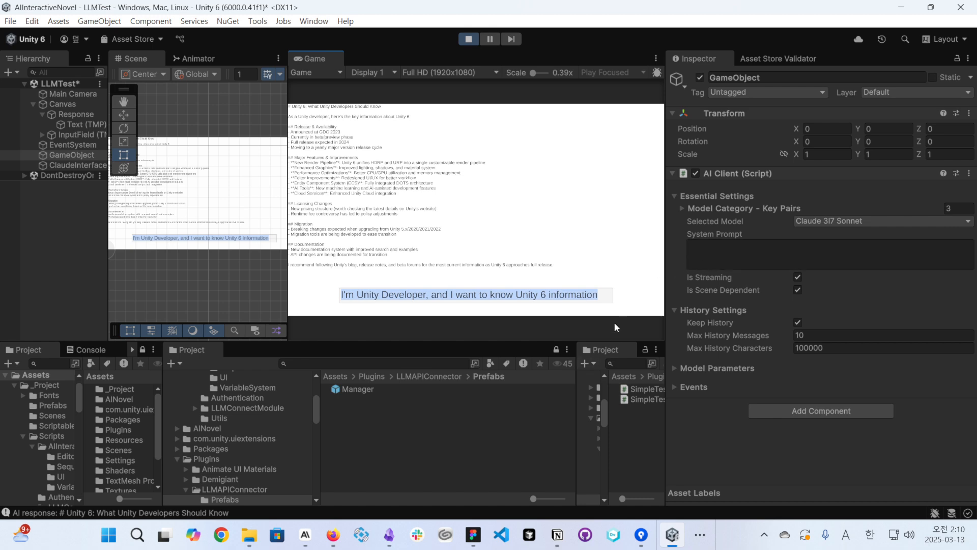
mouse_move(557, 534)
click(740, 463)
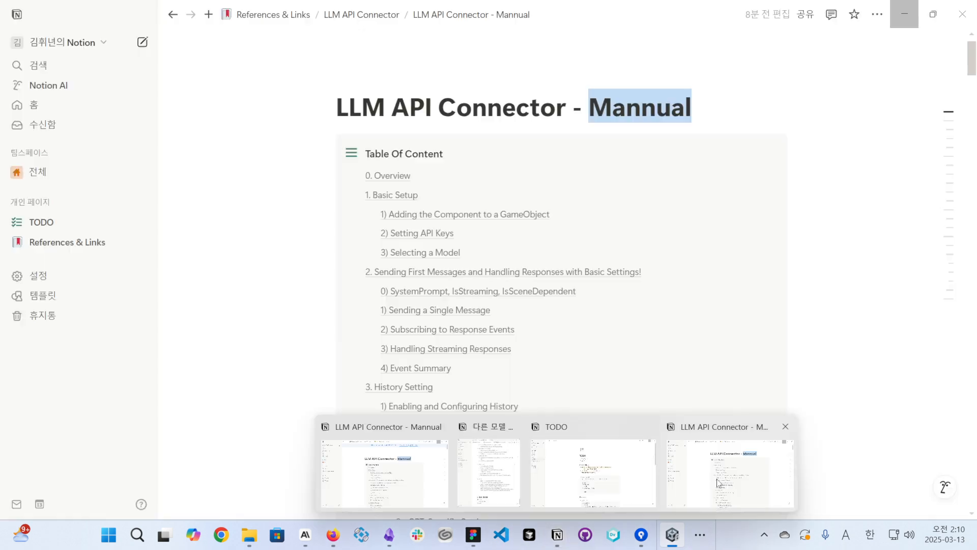
click(612, 106)
drag(588, 106, 692, 101)
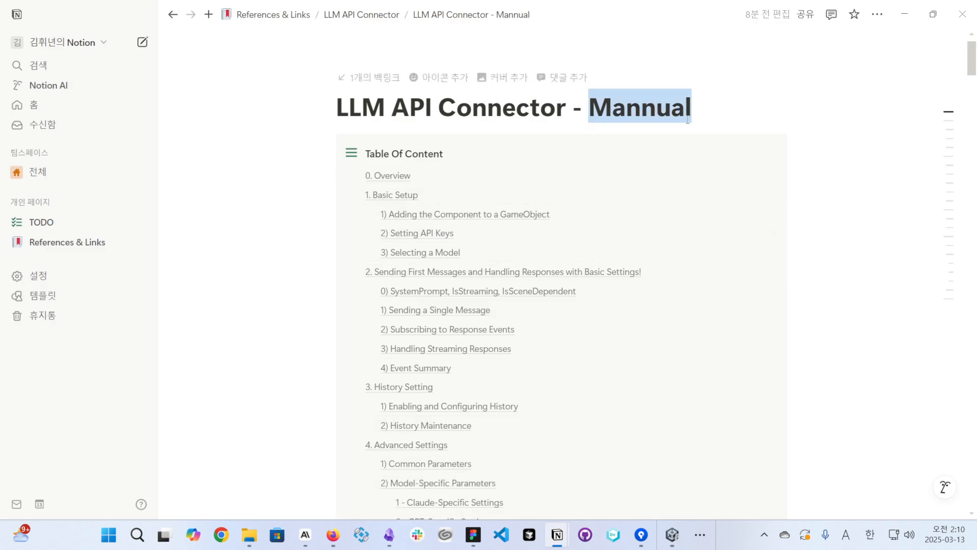